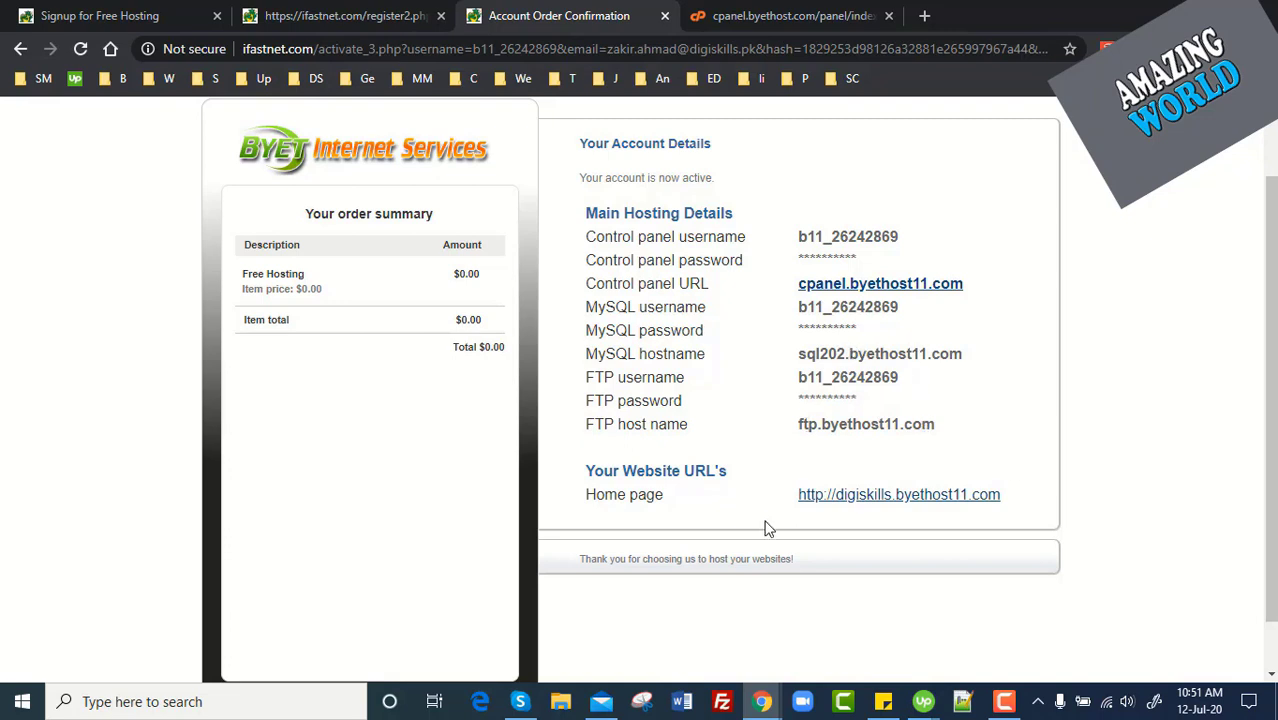
# - Open the digiskills.byethost11.com home page in a separate tab, view it, and return to the hosting account details
pyautogui.rightClick(885, 498)
pyautogui.click(958, 510)
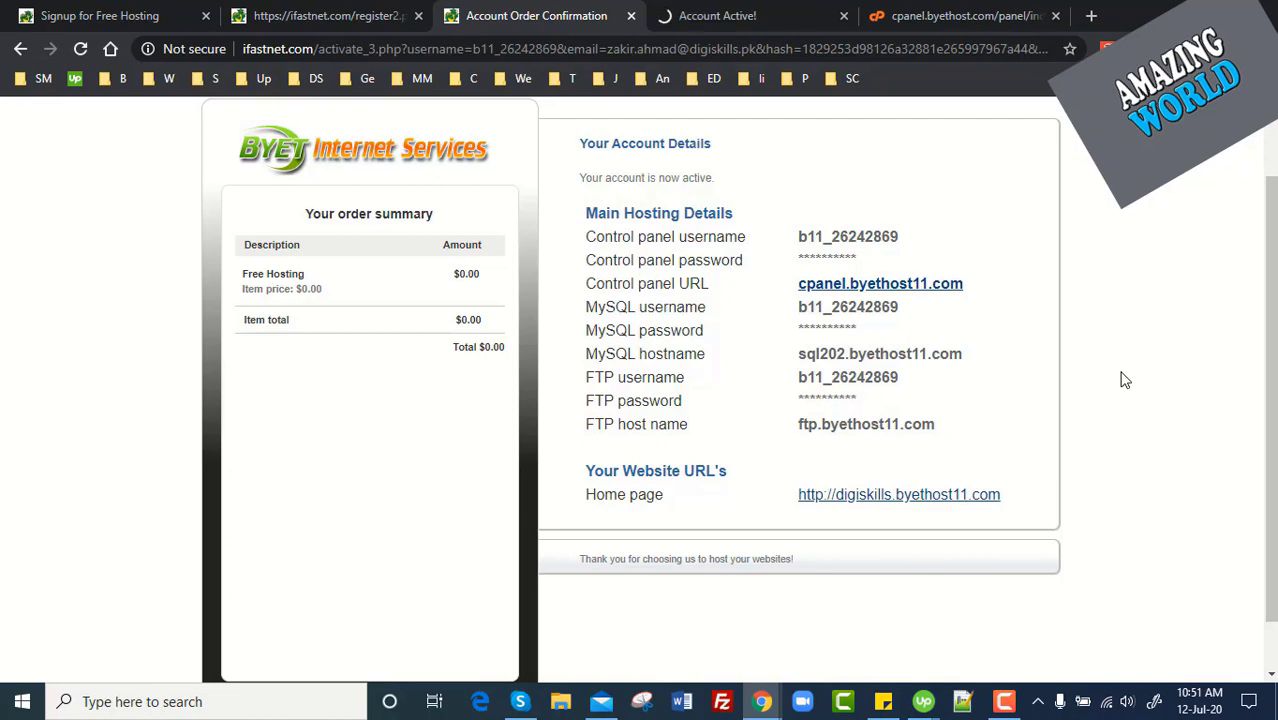
pyautogui.scroll(-1, 1124, 380)
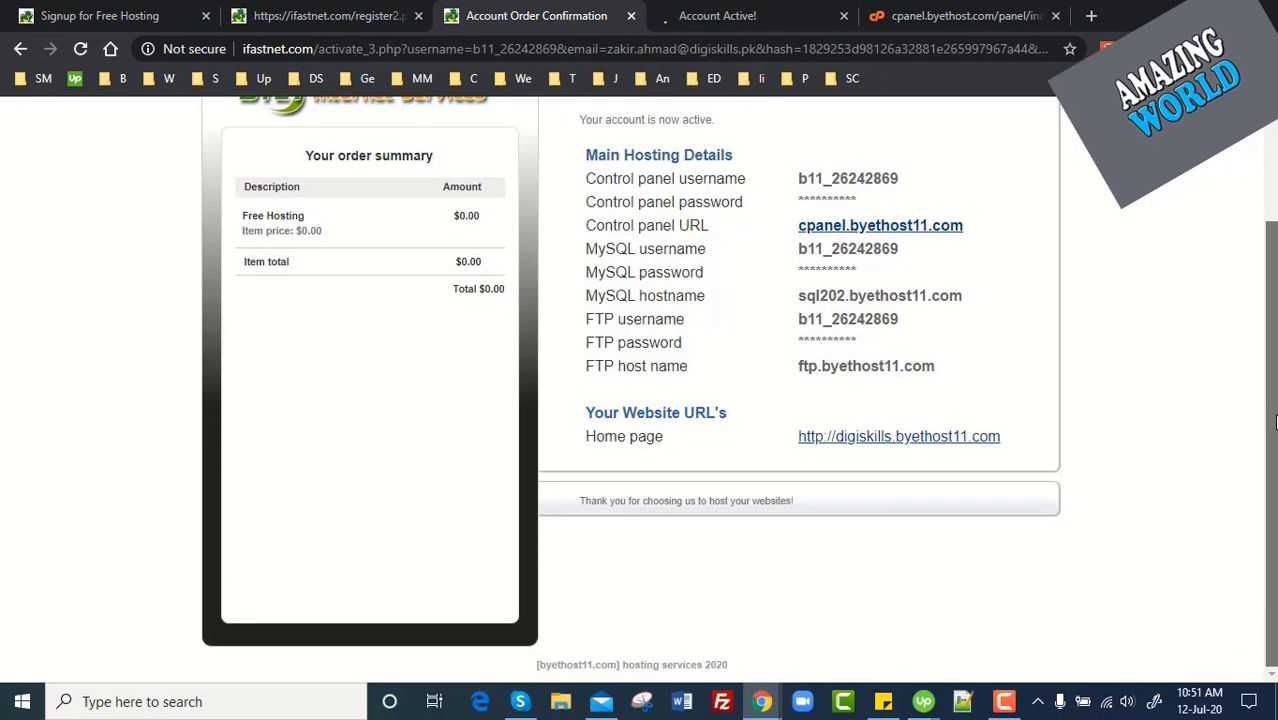
pyautogui.click(767, 12)
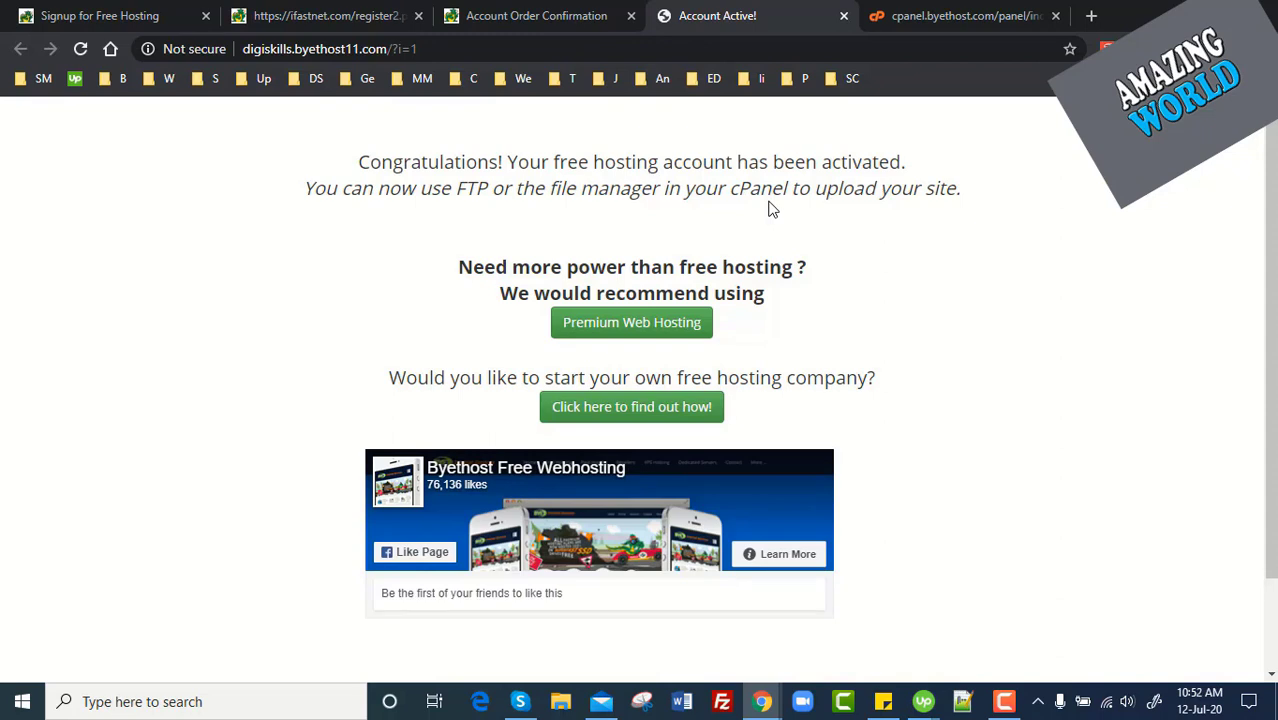
pyautogui.click(918, 21)
pyautogui.click(482, 17)
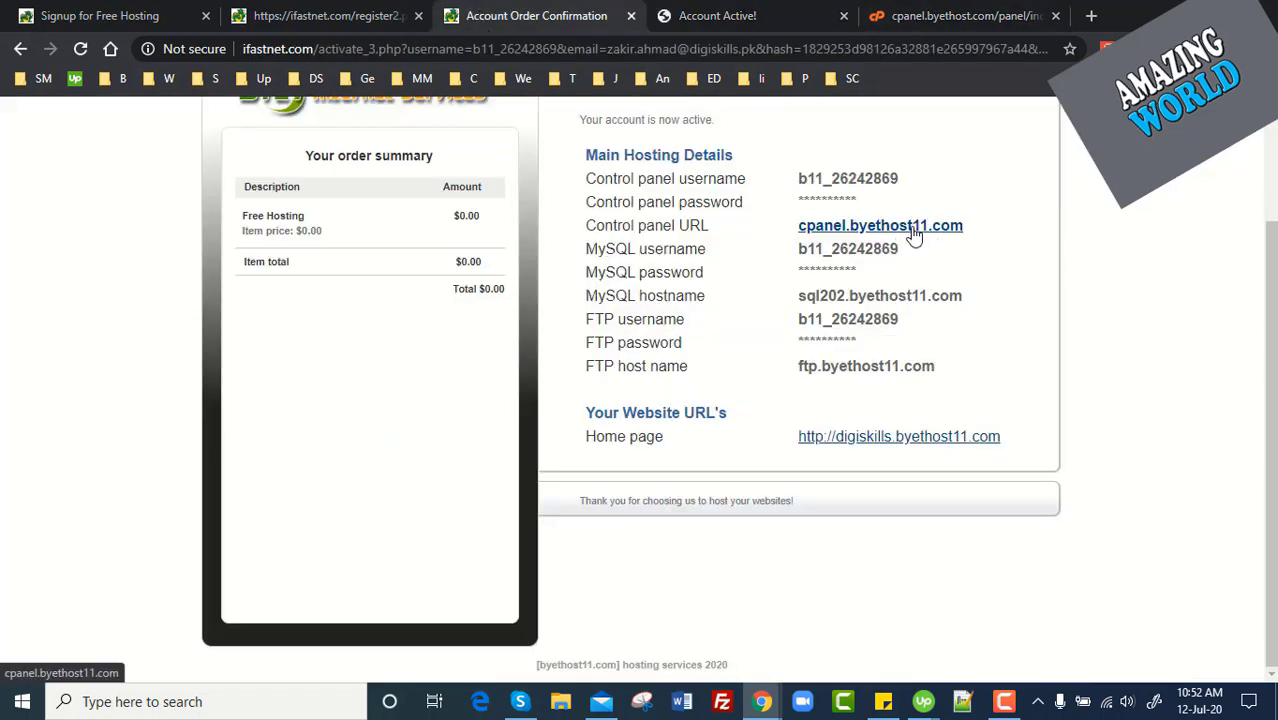
# - Examine the hosting control panel's sections, from Preferences, Files and Databases to Software and the Softaculous Apps Installer
pyautogui.click(932, 19)
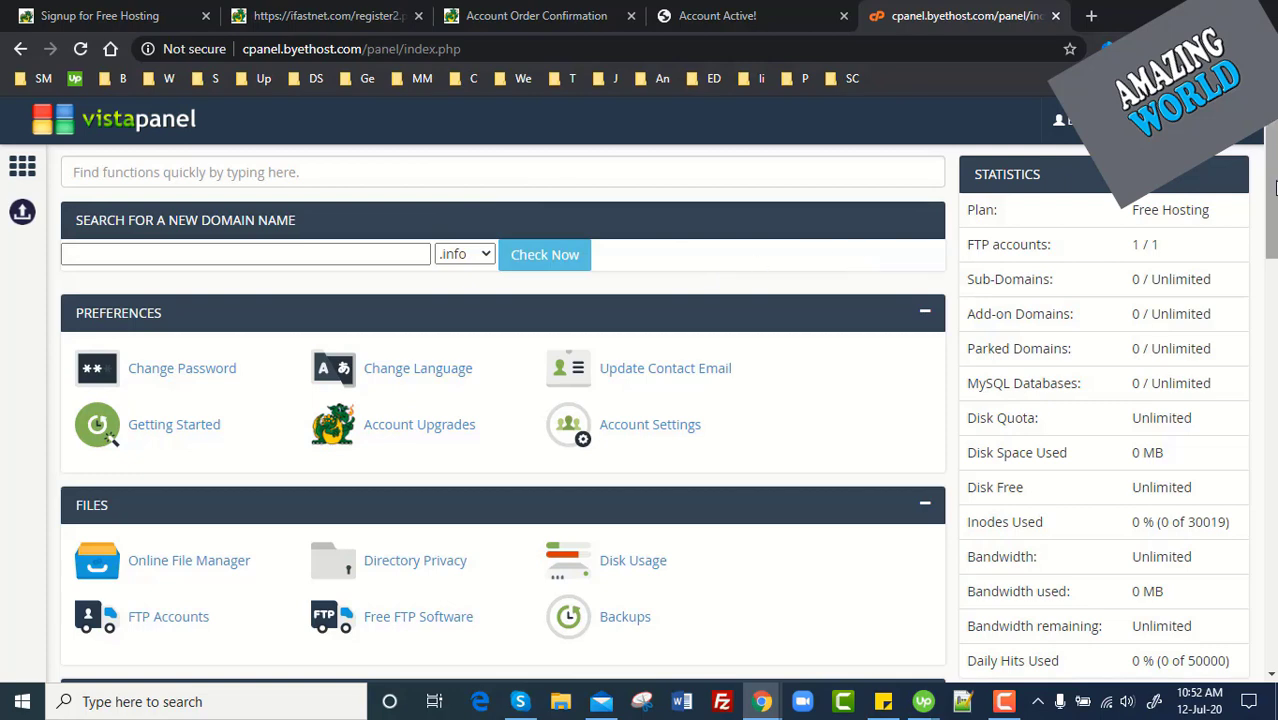
pyautogui.scroll(-1, 1276, 188)
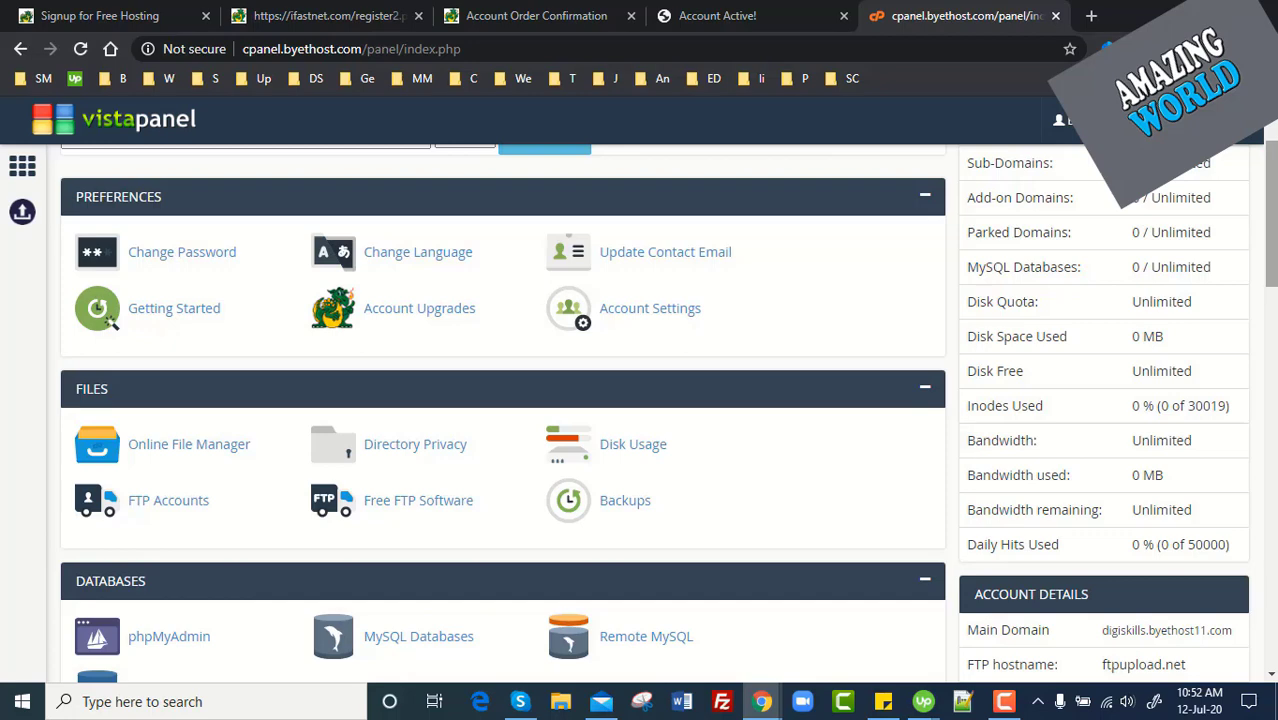
pyautogui.scroll(-2, 1270, 220)
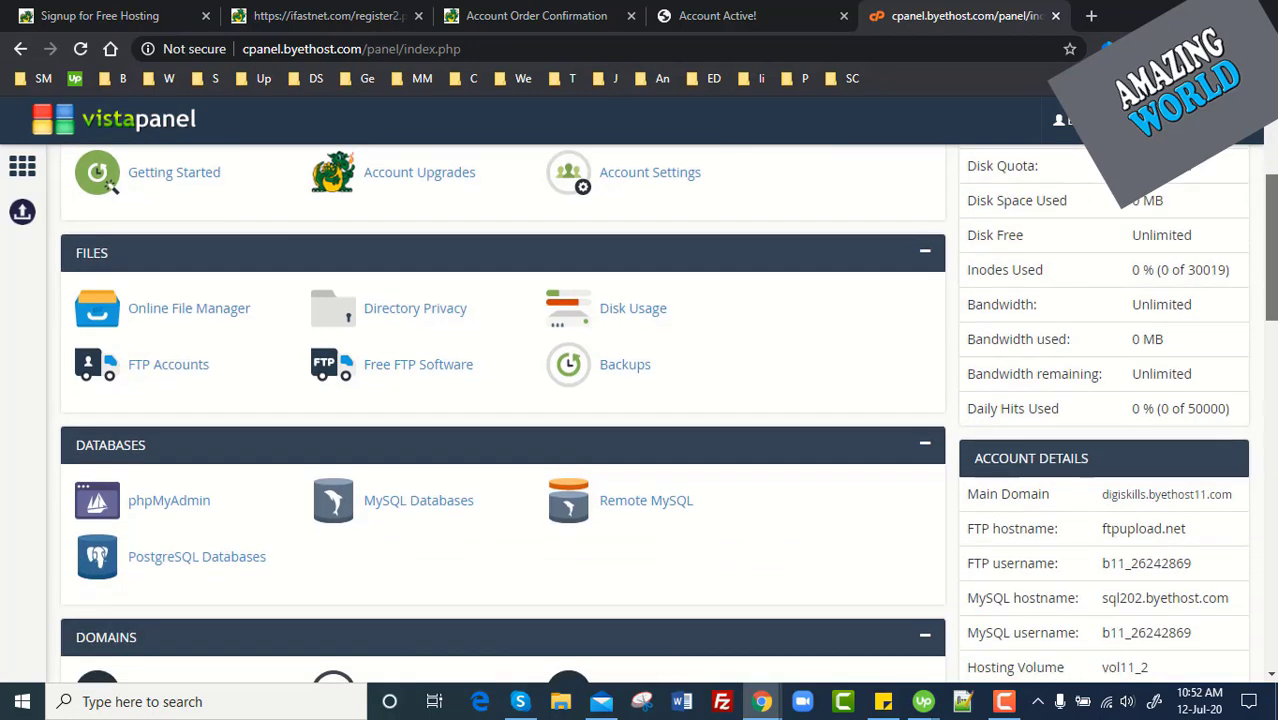
pyautogui.scroll(-2, 640, 400)
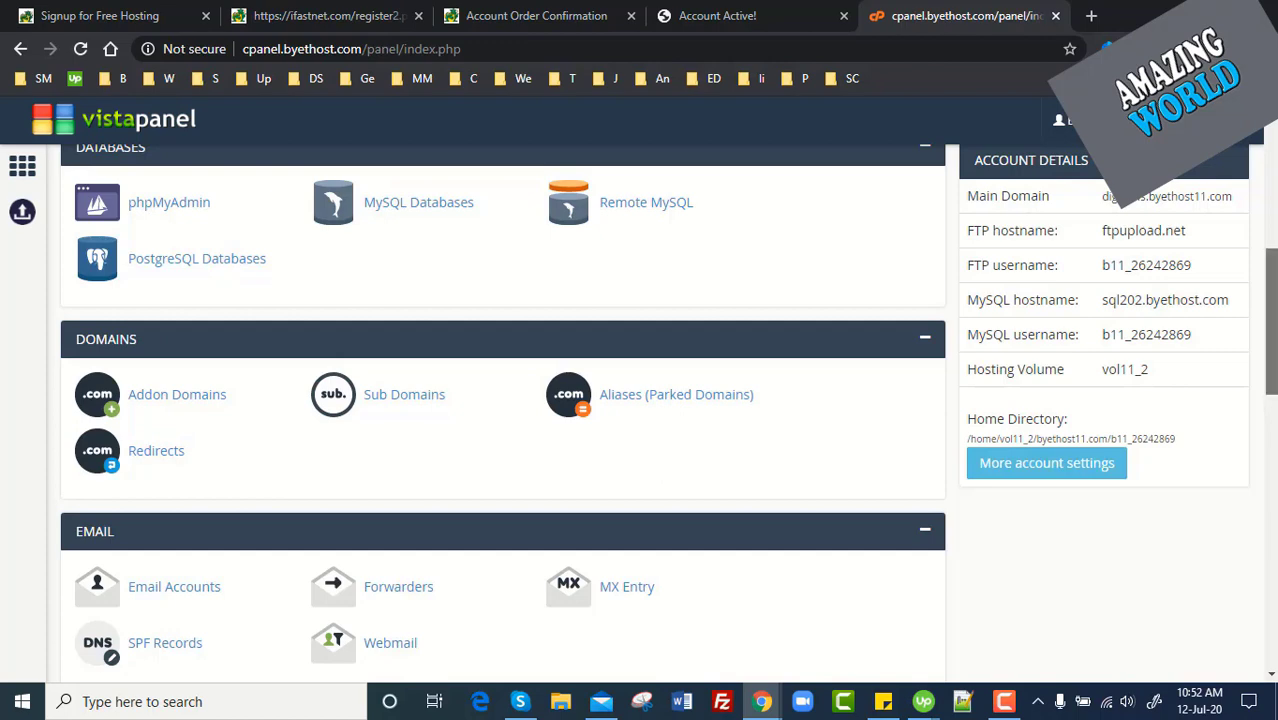
pyautogui.scroll(-2, 640, 417)
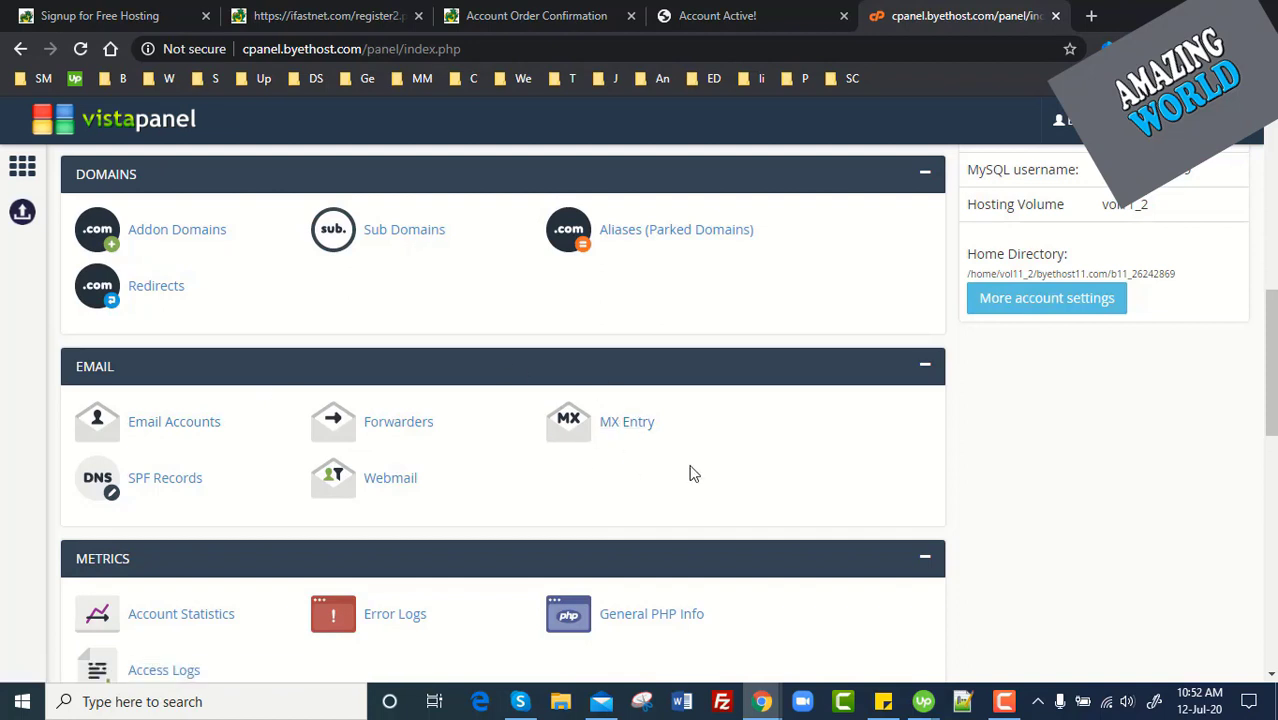
pyautogui.scroll(-1, 1272, 446)
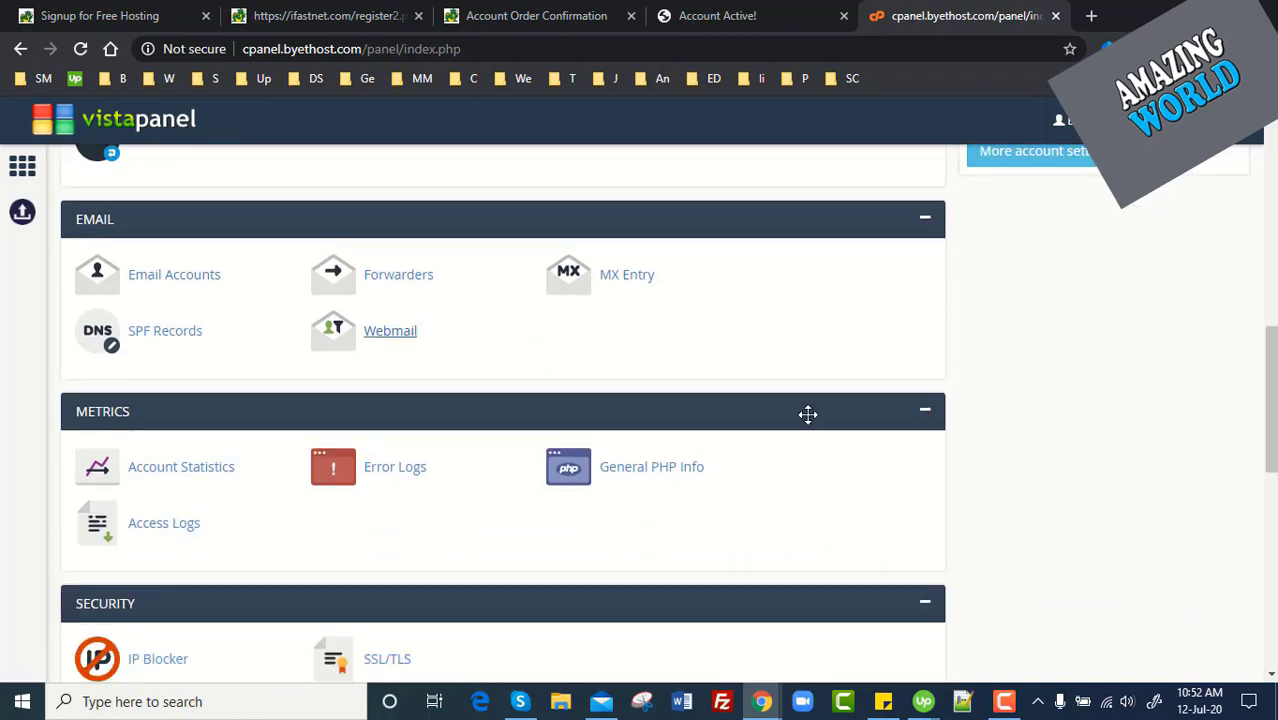
pyautogui.scroll(-1, 929, 408)
pyautogui.scroll(-3, 503, 414)
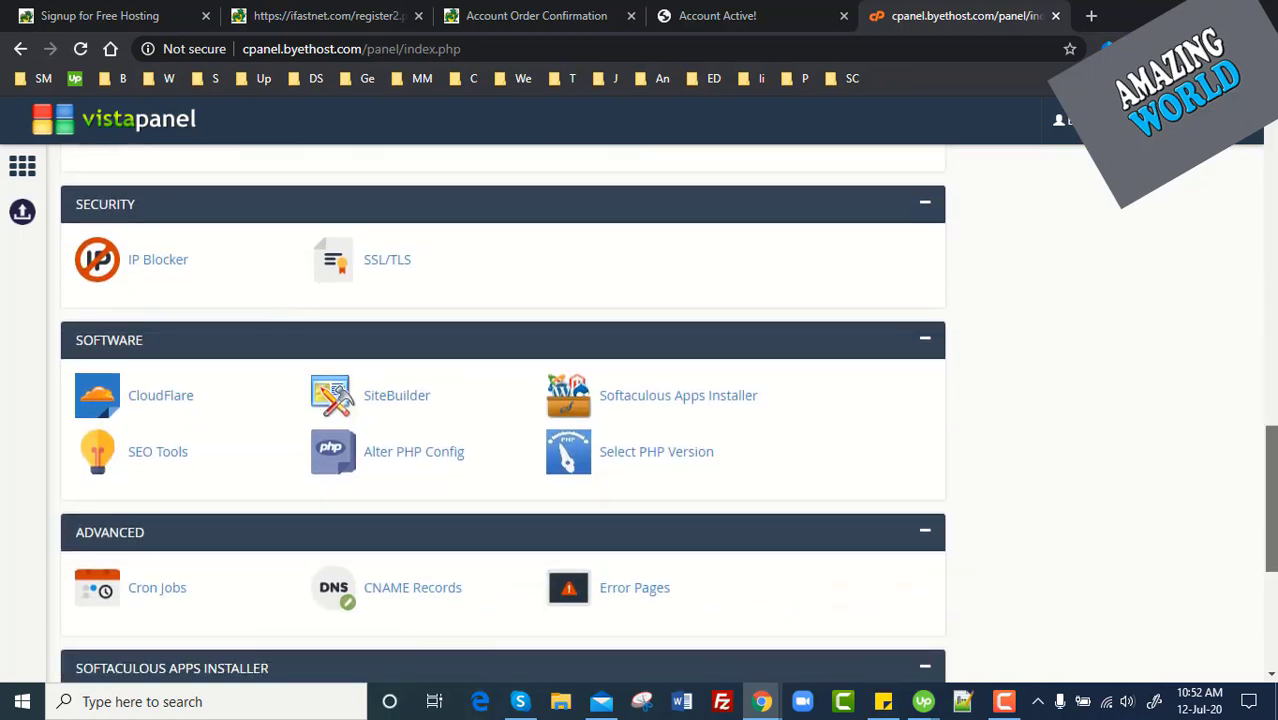
pyautogui.scroll(-1, 503, 411)
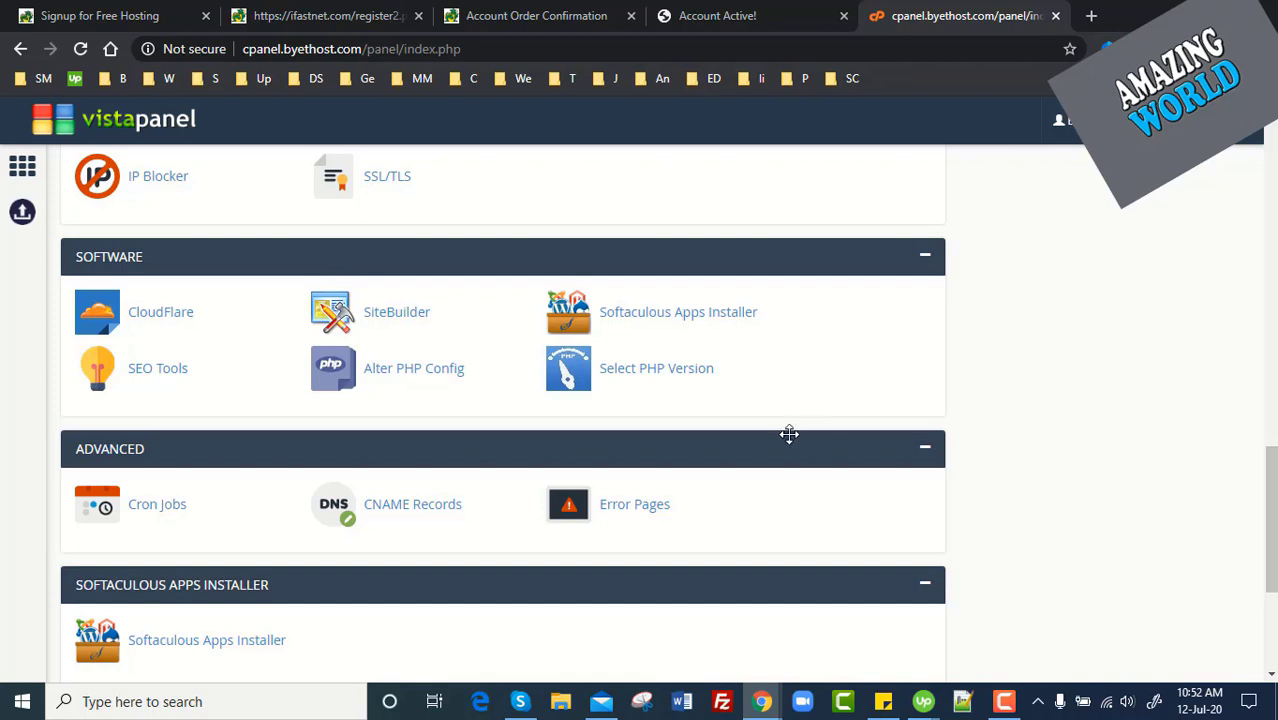
pyautogui.moveTo(1274, 520); pyautogui.dragTo(1274, 542)
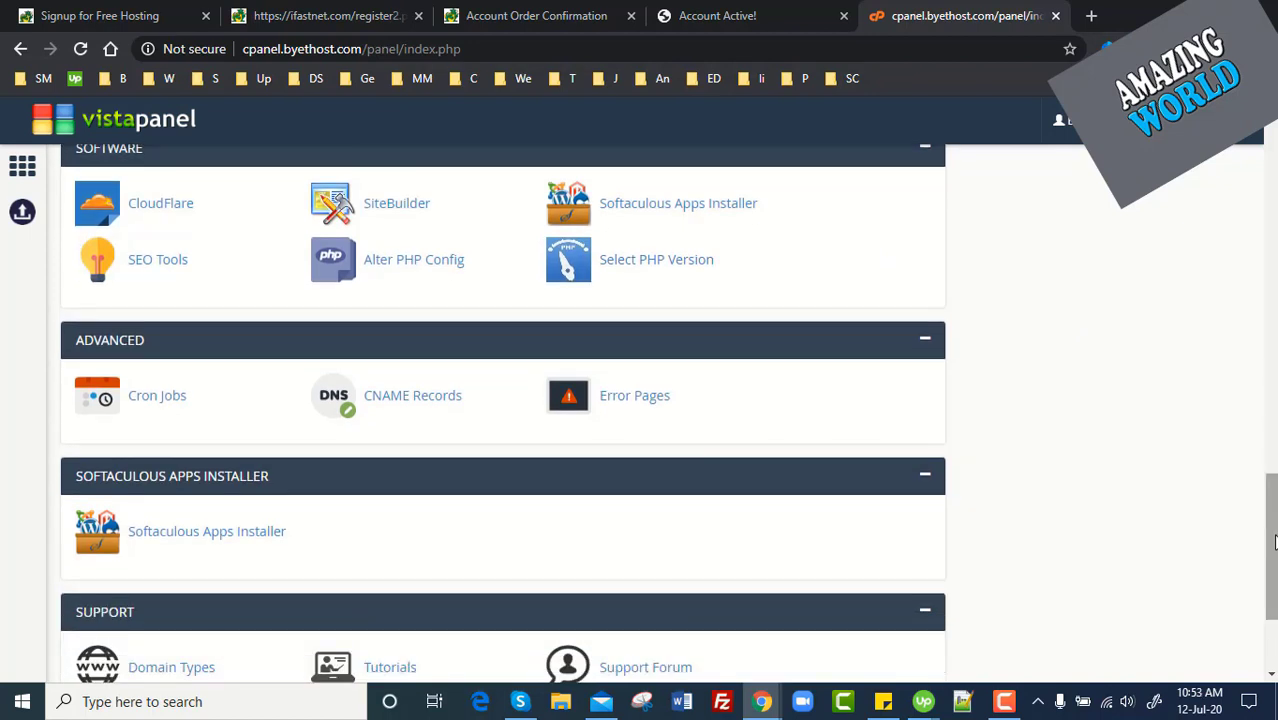
# - Open the Softaculous Apps Installer from the control panel and bring up the WordPress installation form
pyautogui.click(217, 532)
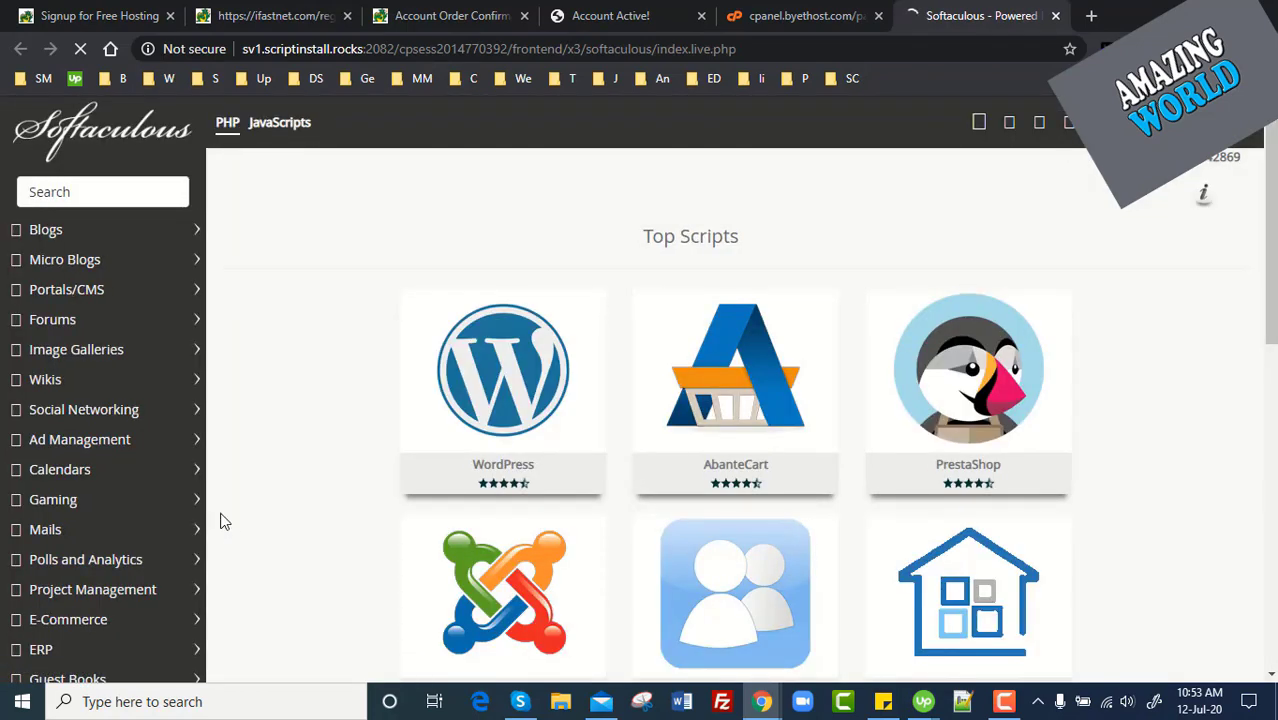
pyautogui.scroll(-1, 640, 400)
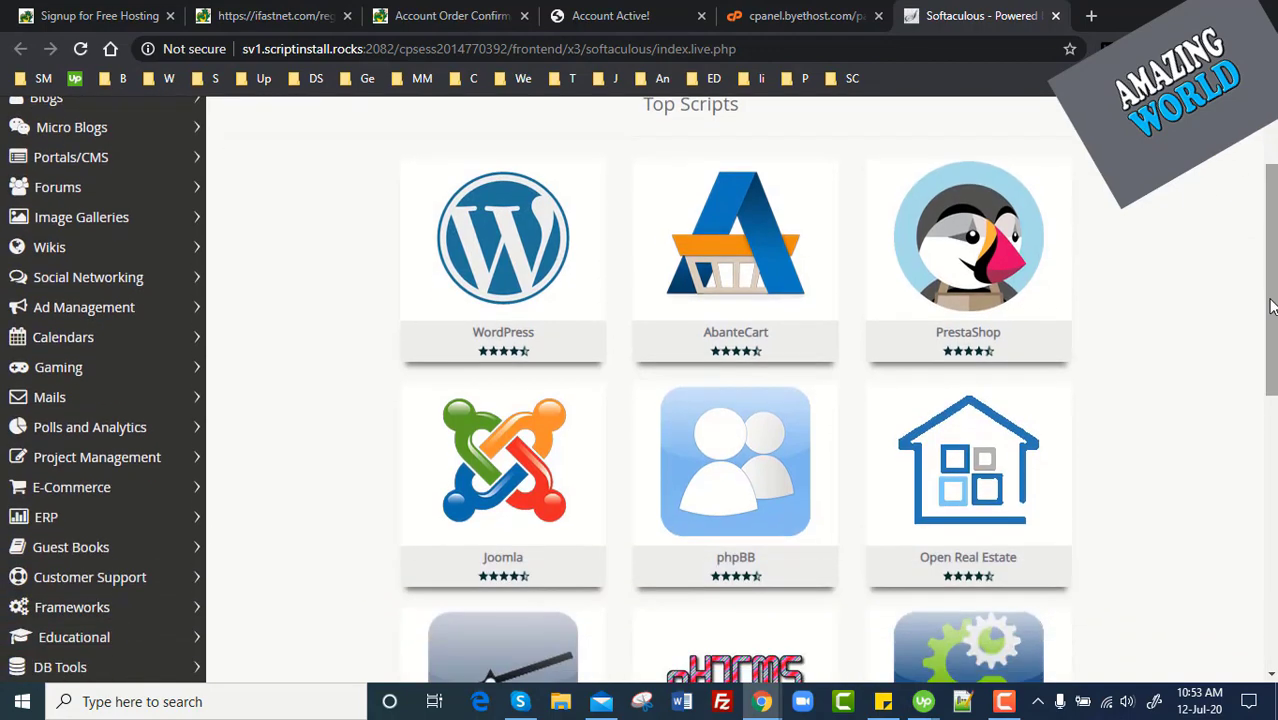
pyautogui.scroll(-2, 640, 400)
pyautogui.scroll(-4, 640, 400)
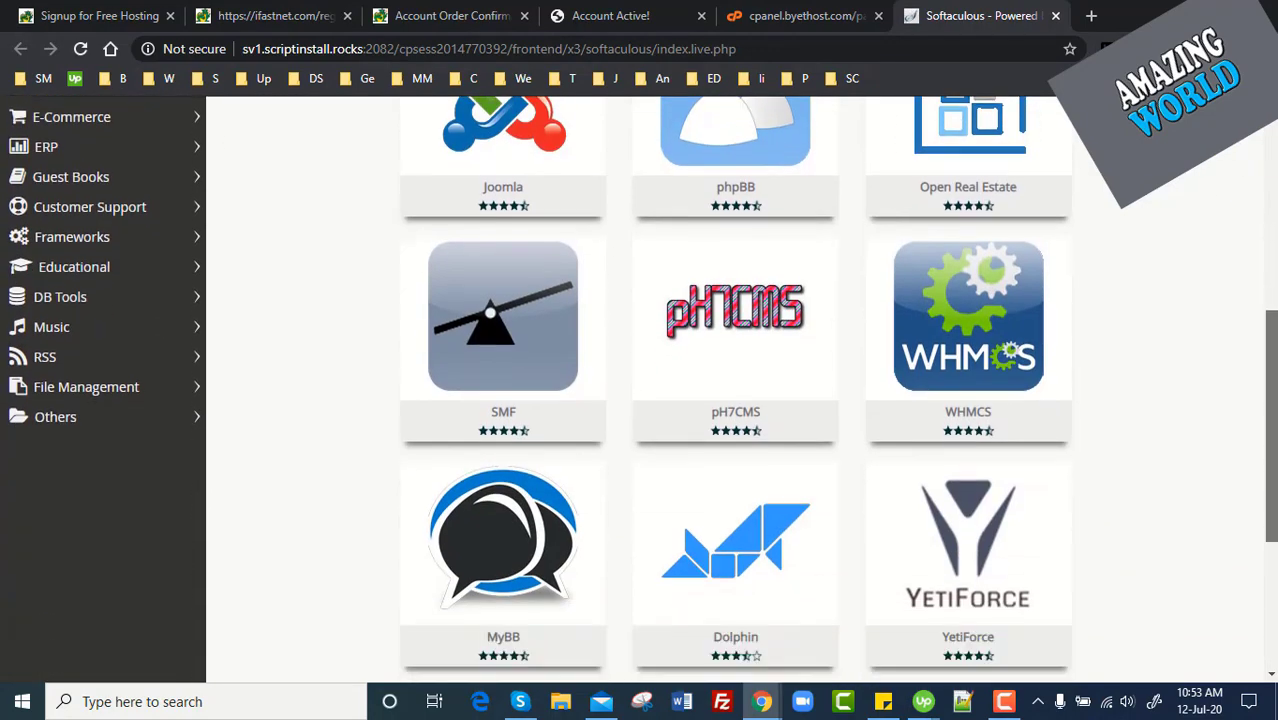
pyautogui.scroll(5, 640, 400)
pyautogui.scroll(2, 1272, 259)
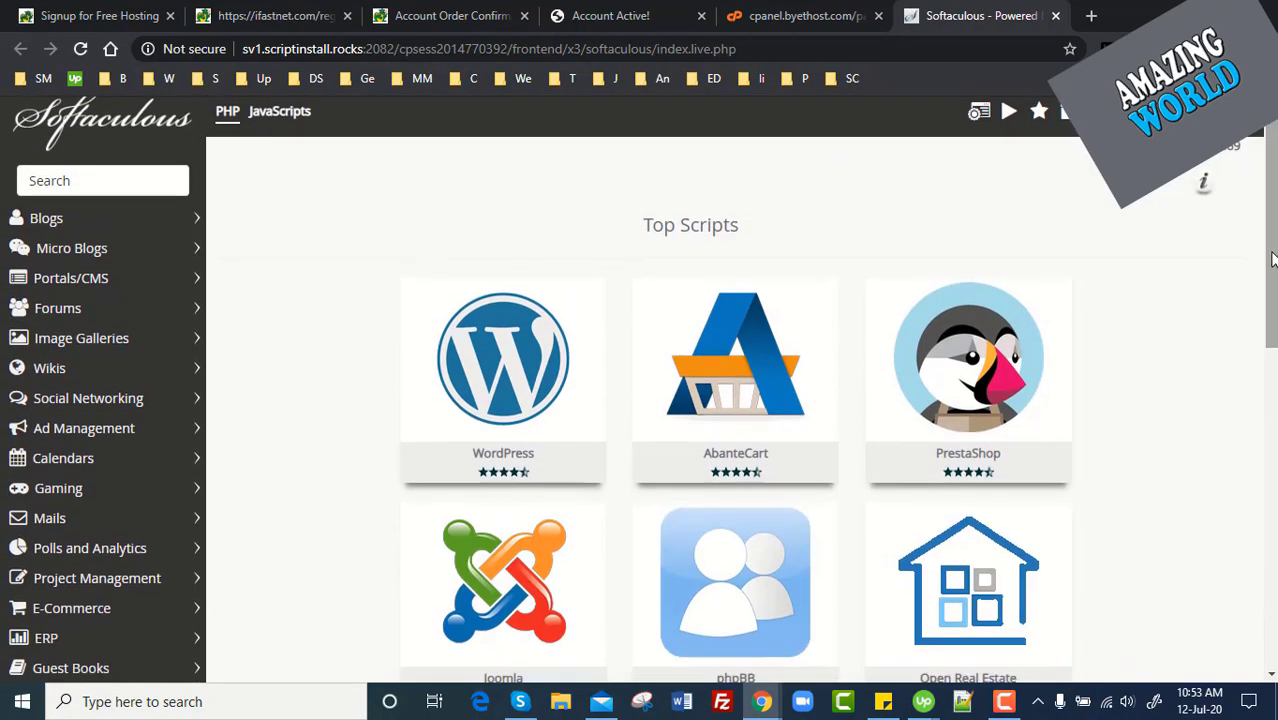
pyautogui.moveTo(465, 380)
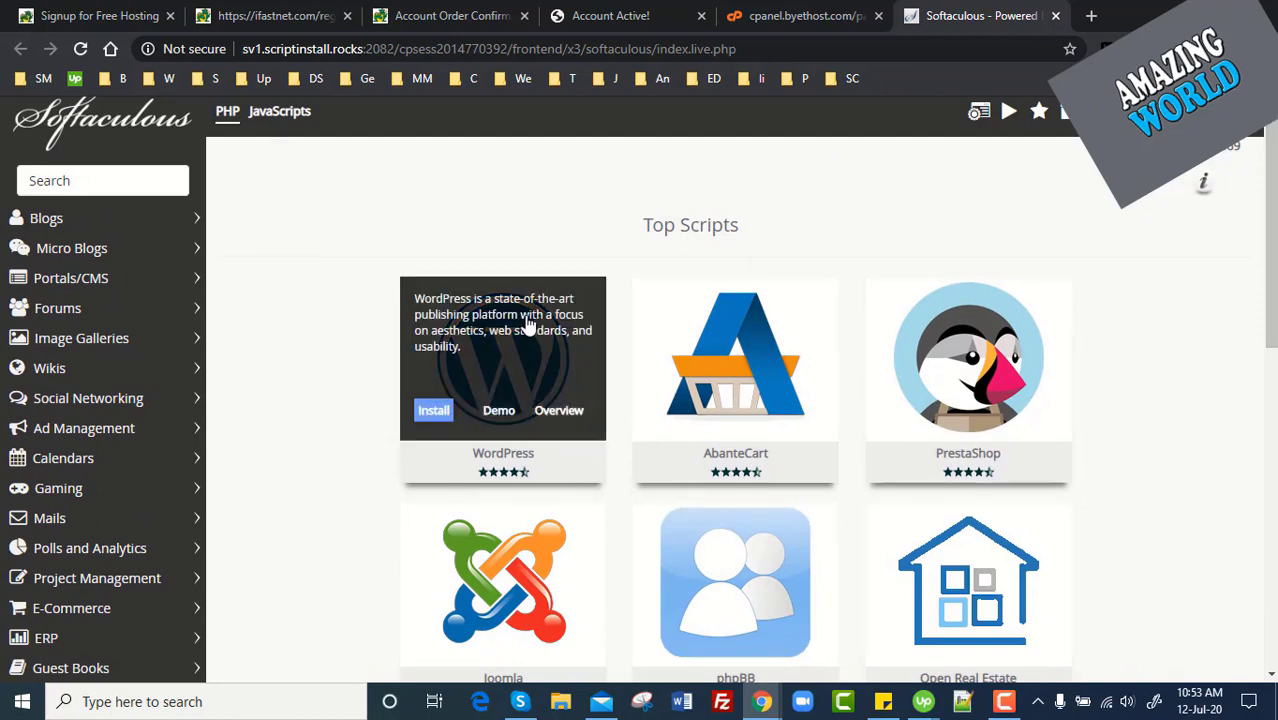
pyautogui.click(433, 412)
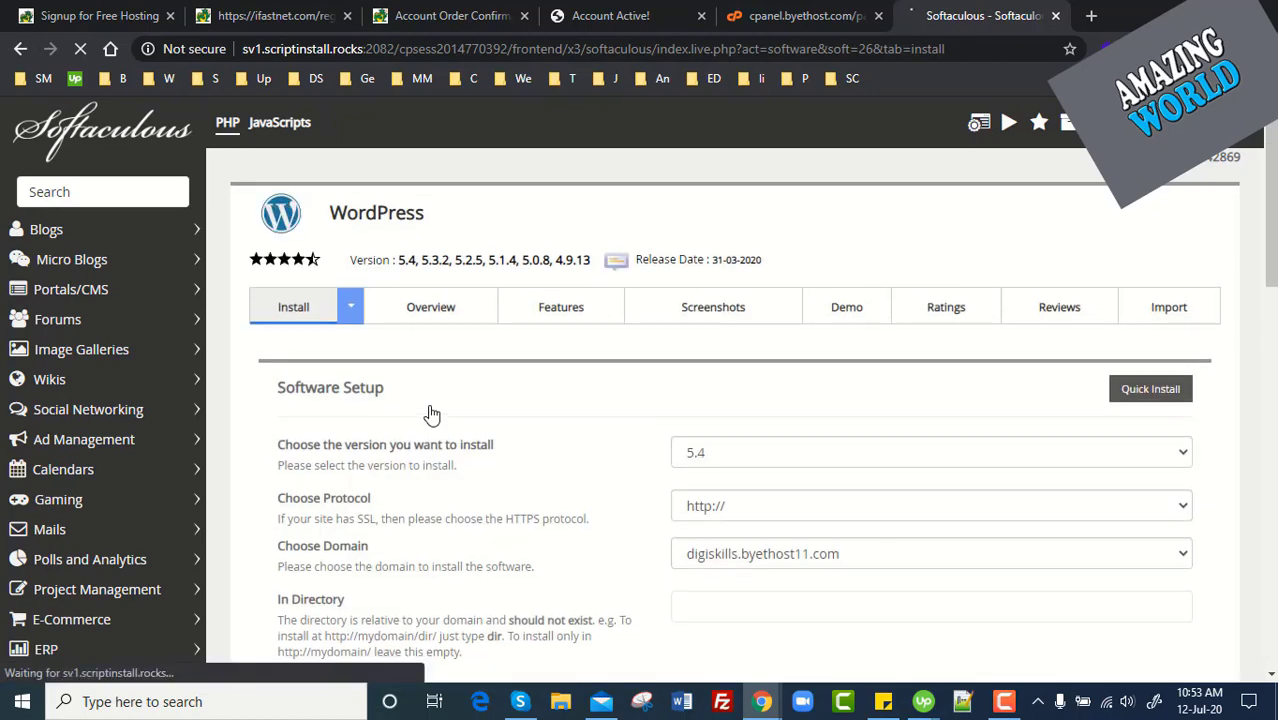
pyautogui.moveTo(1270, 256); pyautogui.dragTo(1270, 336)
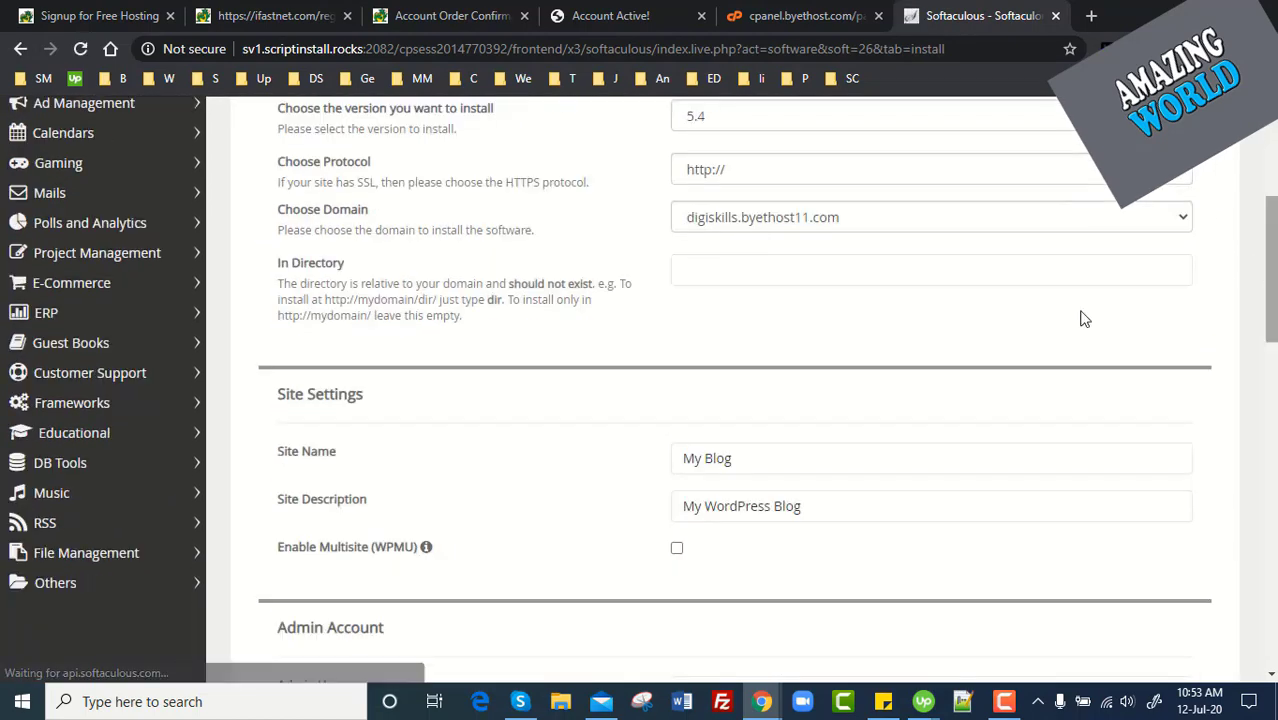
pyautogui.click(874, 226)
pyautogui.click(874, 229)
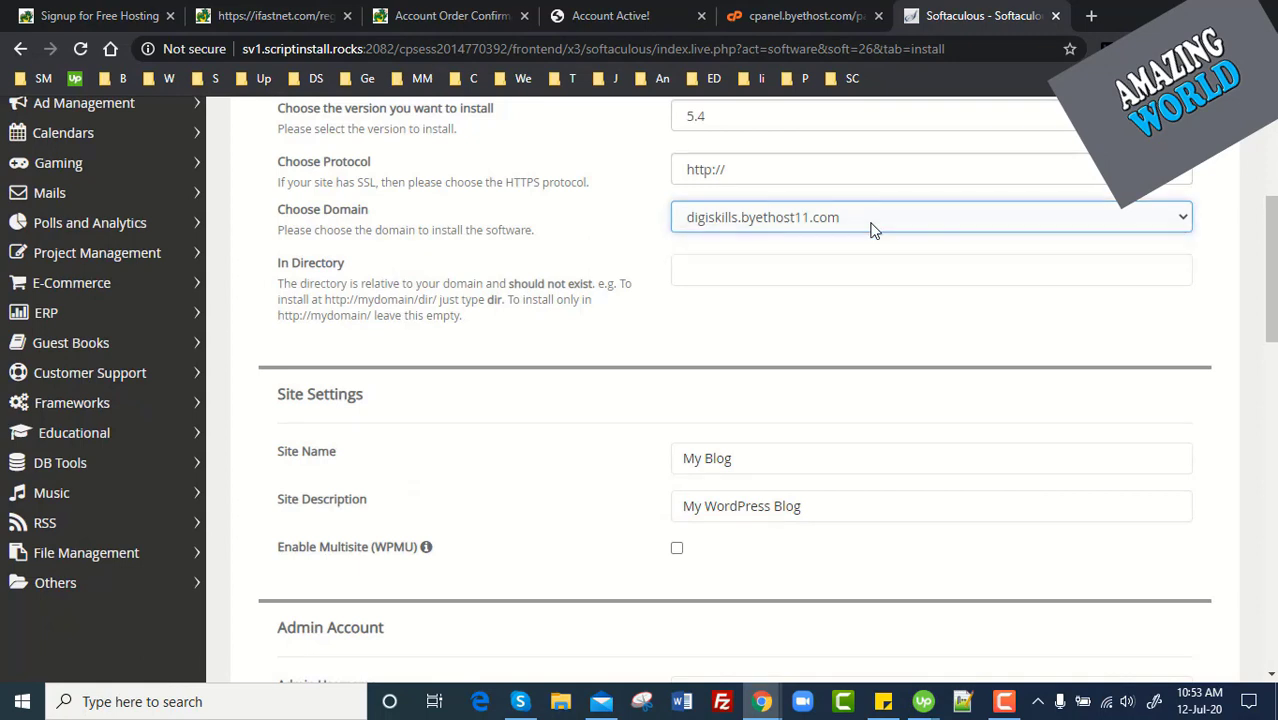
pyautogui.click(829, 180)
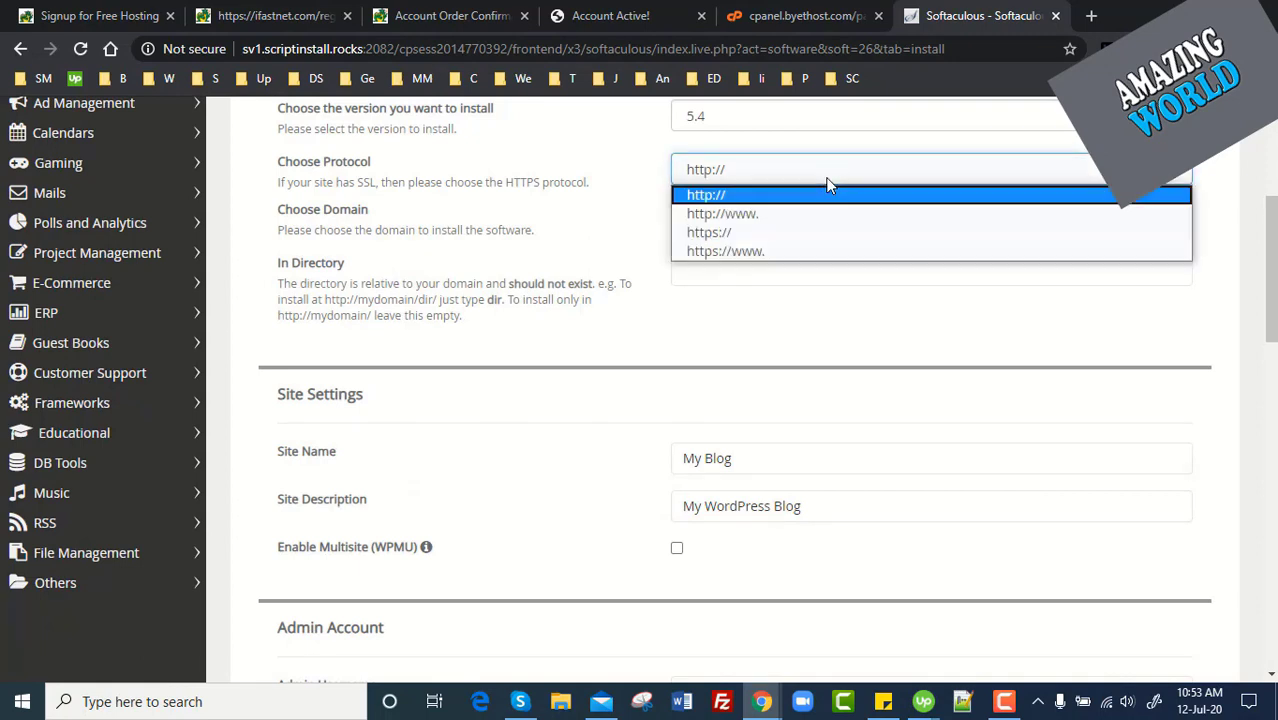
pyautogui.click(741, 233)
pyautogui.moveTo(1270, 260); pyautogui.dragTo(1270, 208)
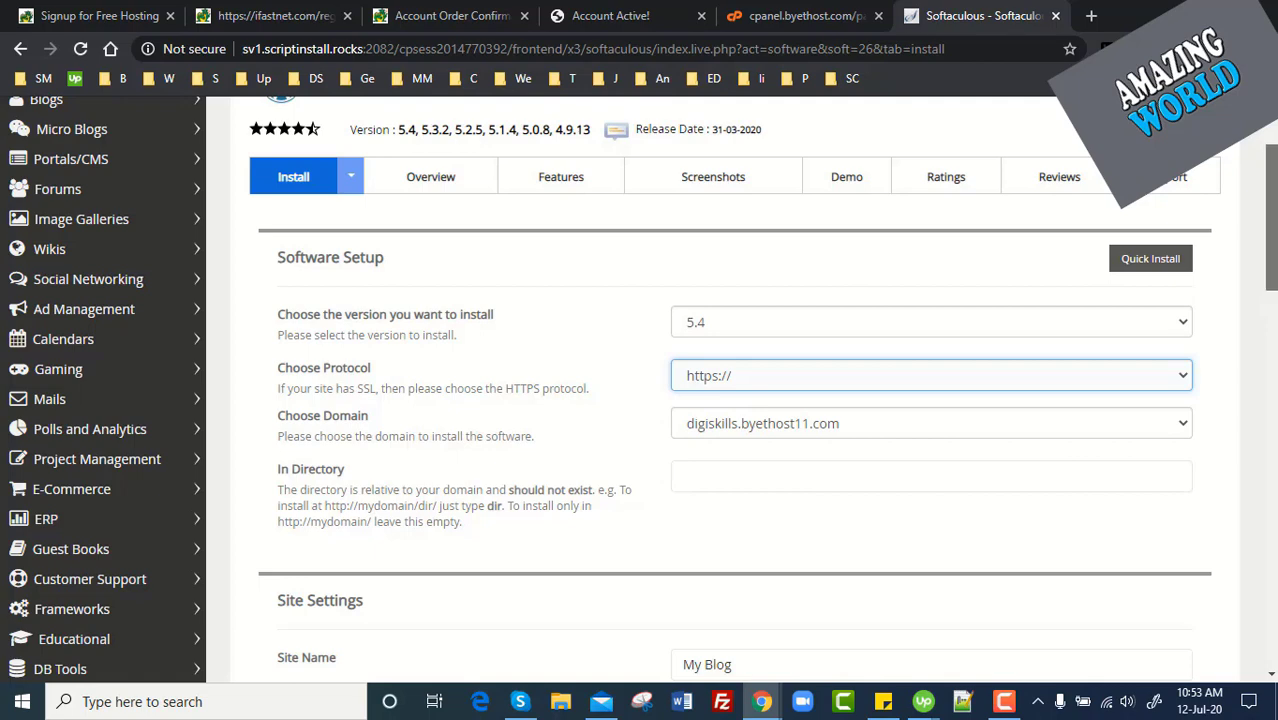
# - Enter wp as the installation directory and clear the entry again
pyautogui.scroll(-2, 599, 328)
pyautogui.click(785, 281)
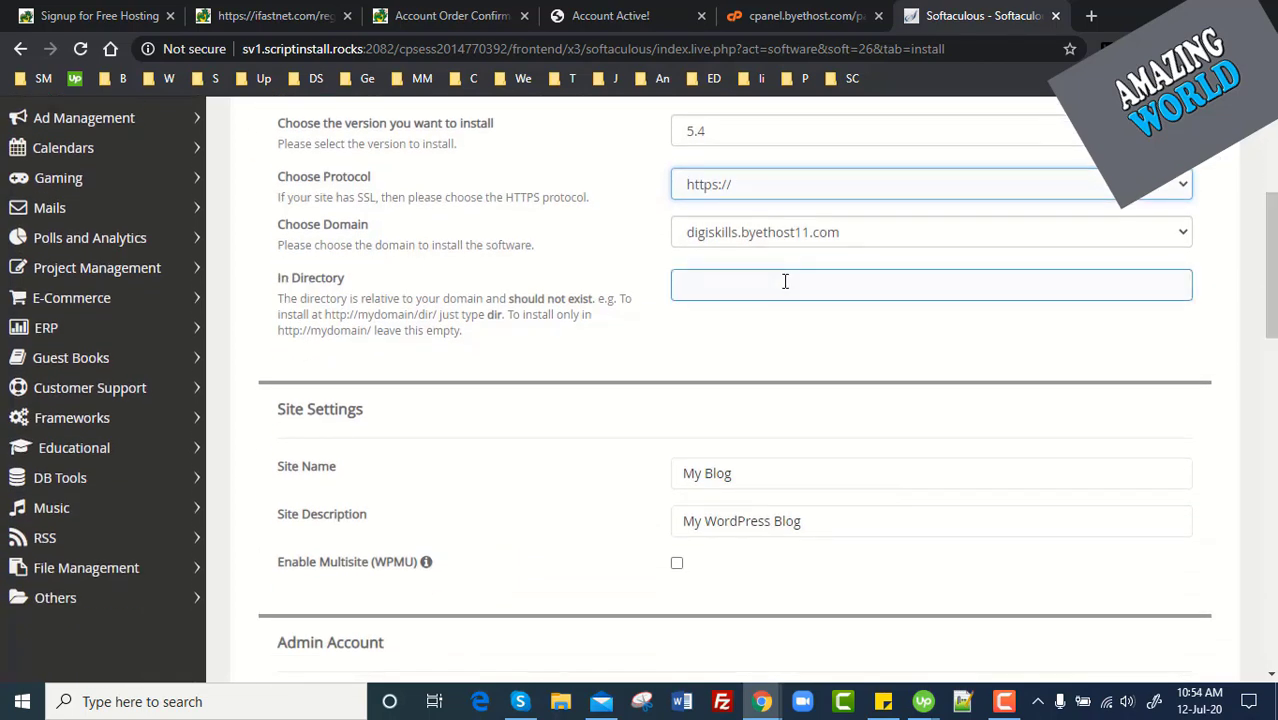
pyautogui.click(733, 266)
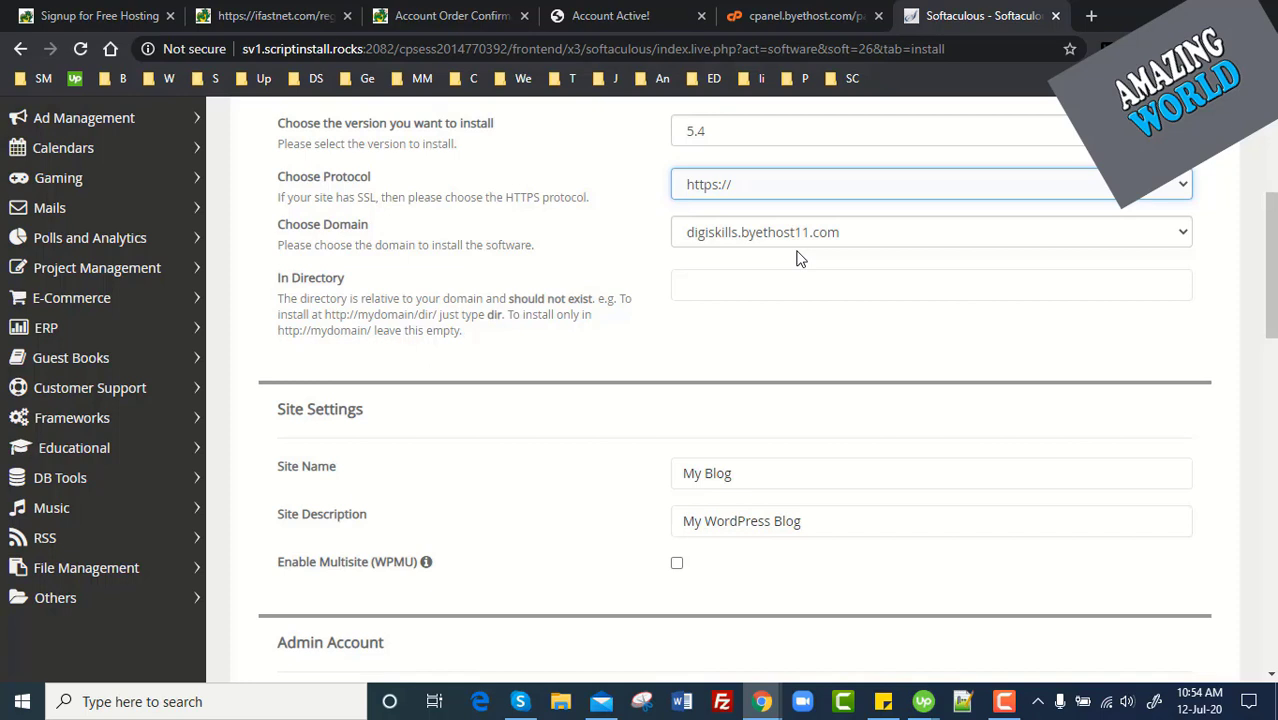
pyautogui.click(773, 273)
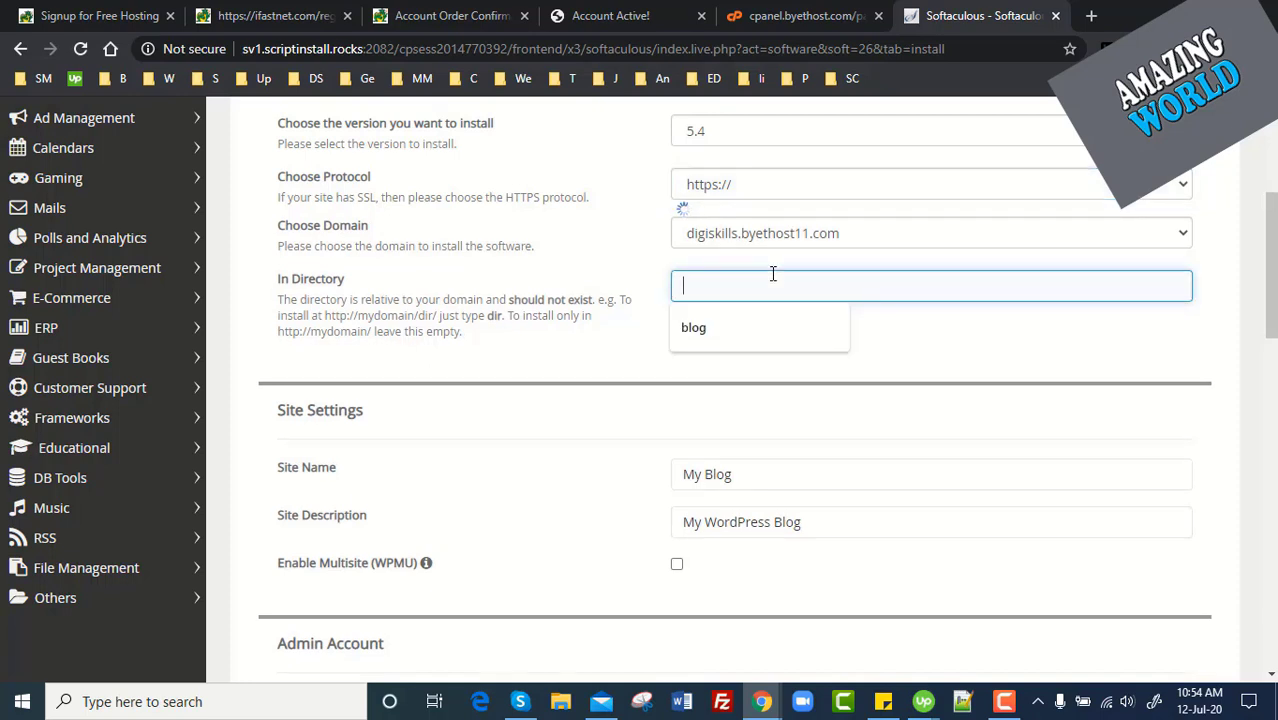
pyautogui.write('wp')
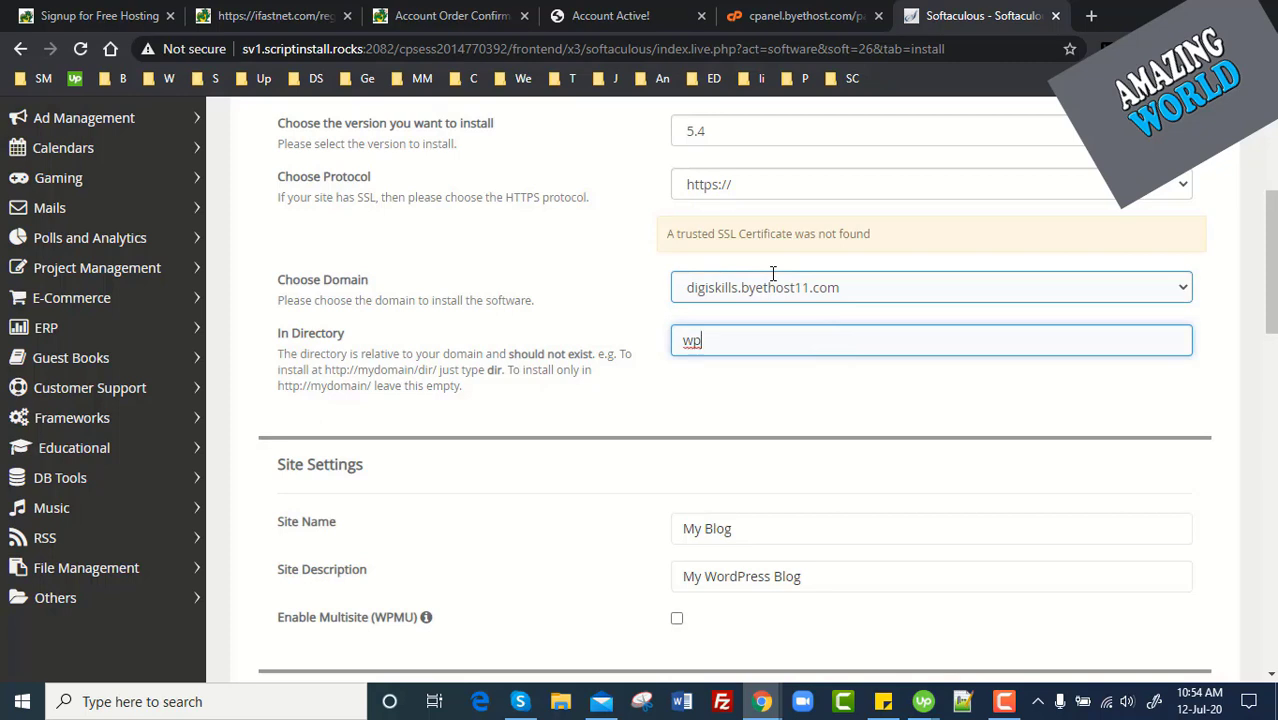
pyautogui.doubleClick(737, 341)
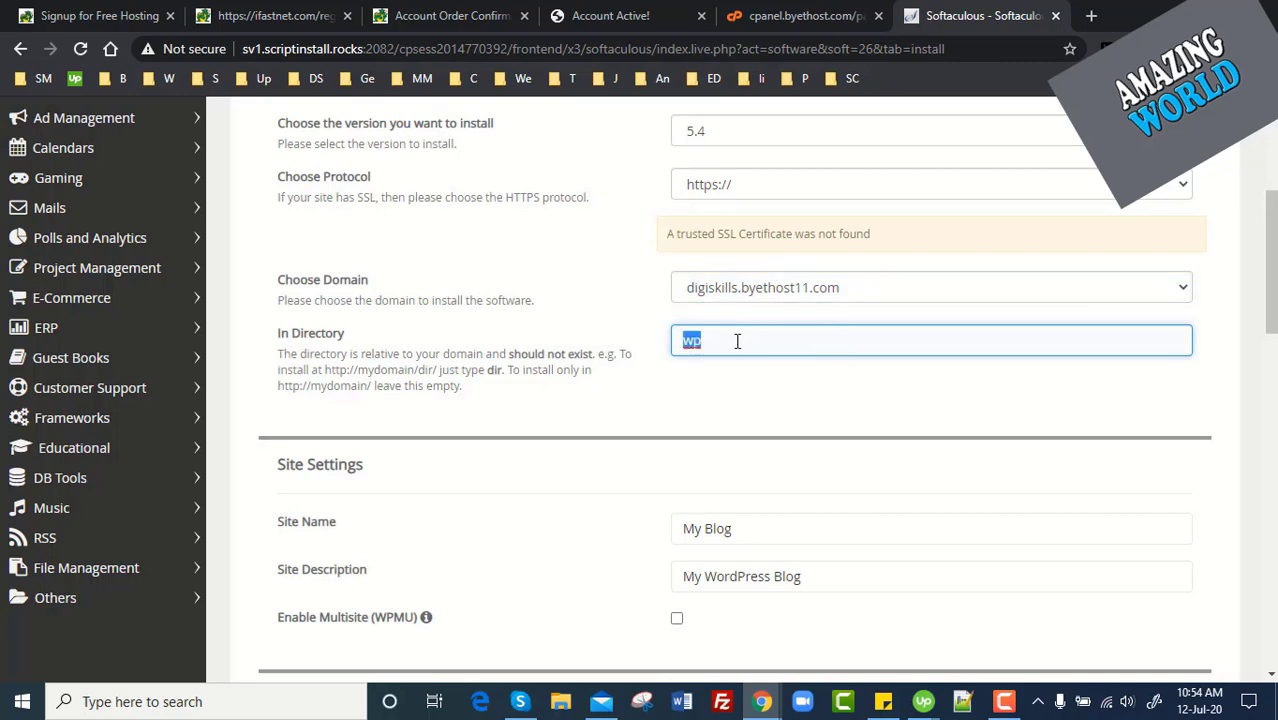
pyautogui.press('BackSpace')
pyautogui.click(750, 190)
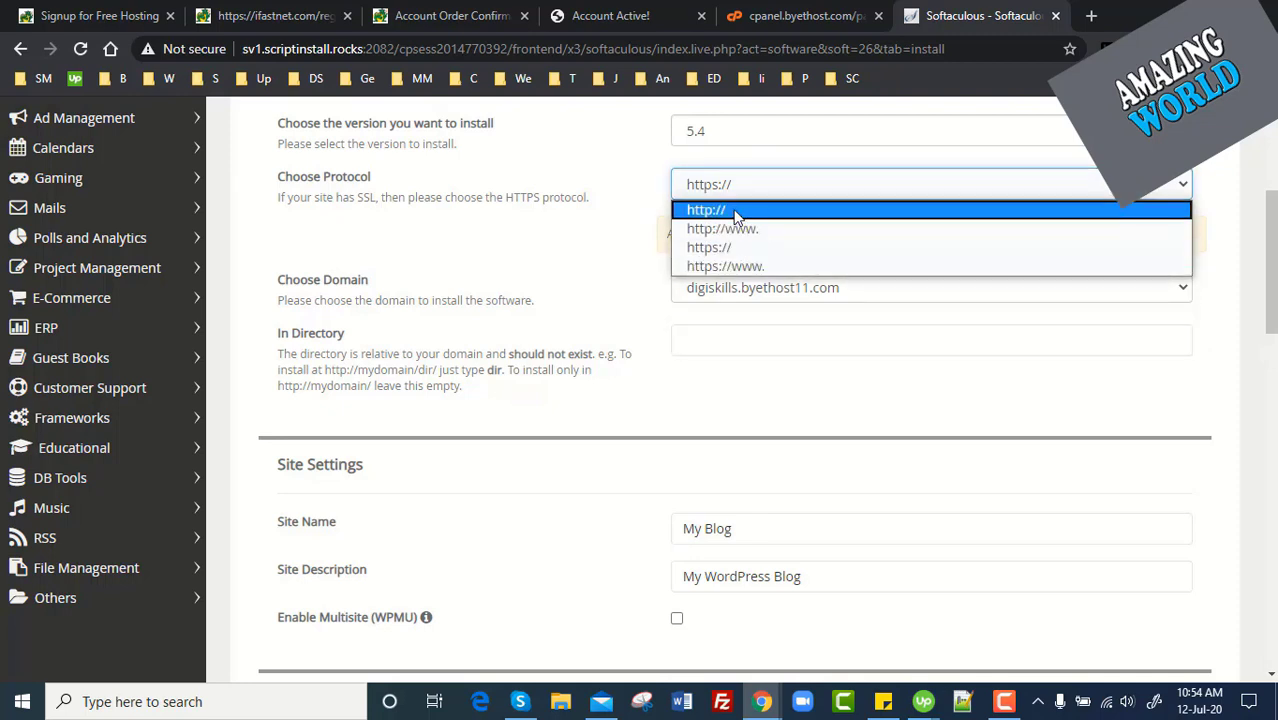
pyautogui.click(735, 211)
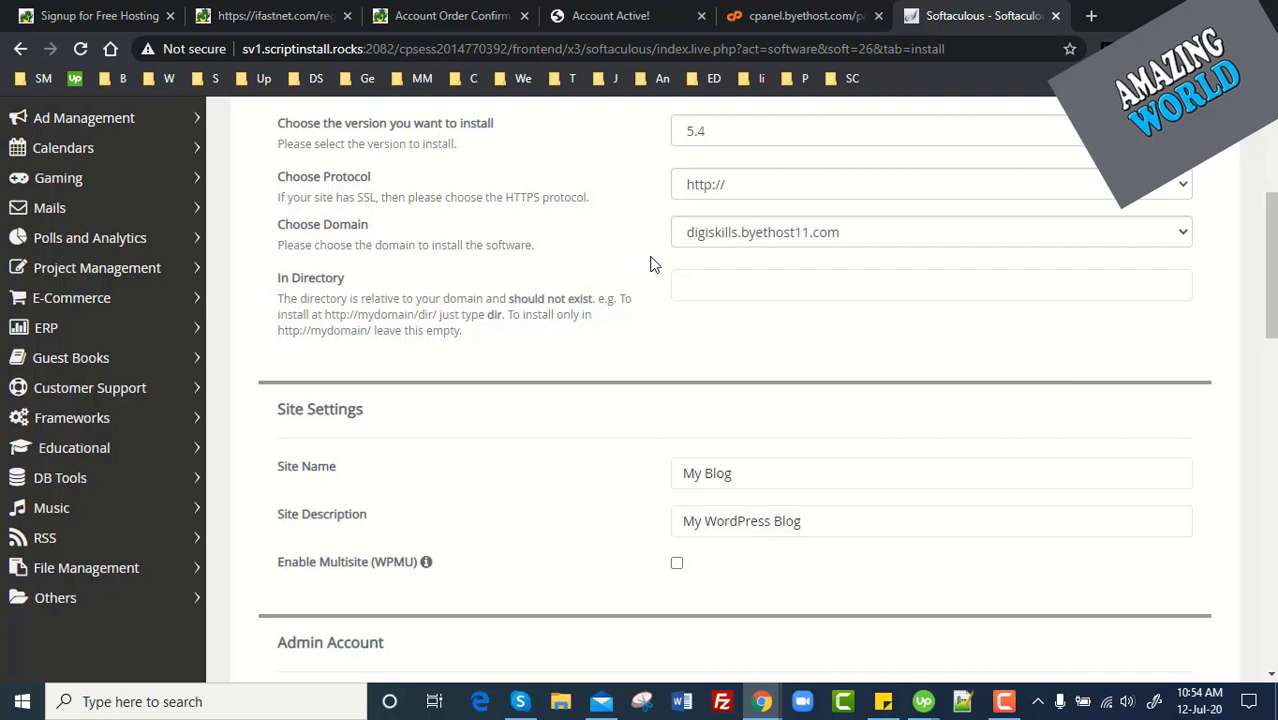
# - Set the WordPress site name to DigiSkills in the site settings
pyautogui.scroll(-3, 845, 360)
pyautogui.click(844, 308)
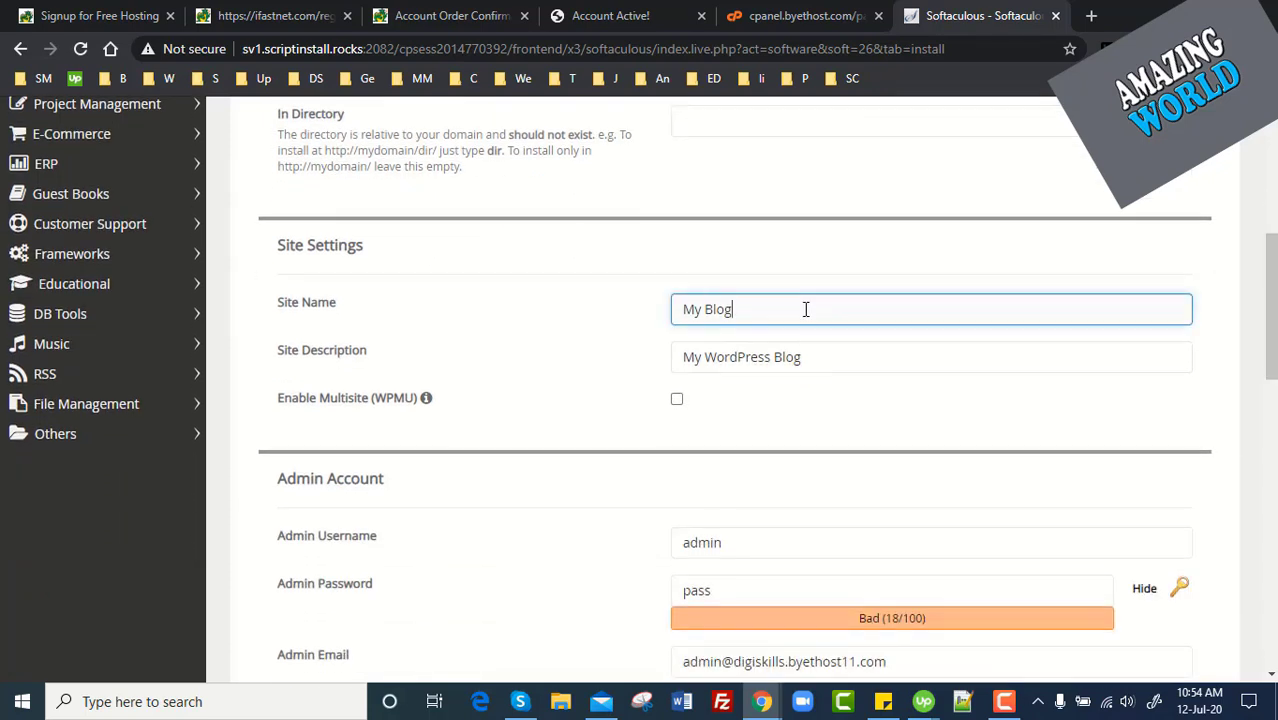
pyautogui.tripleClick(805, 309)
pyautogui.write('DigiSkills')
pyautogui.press('Tab')
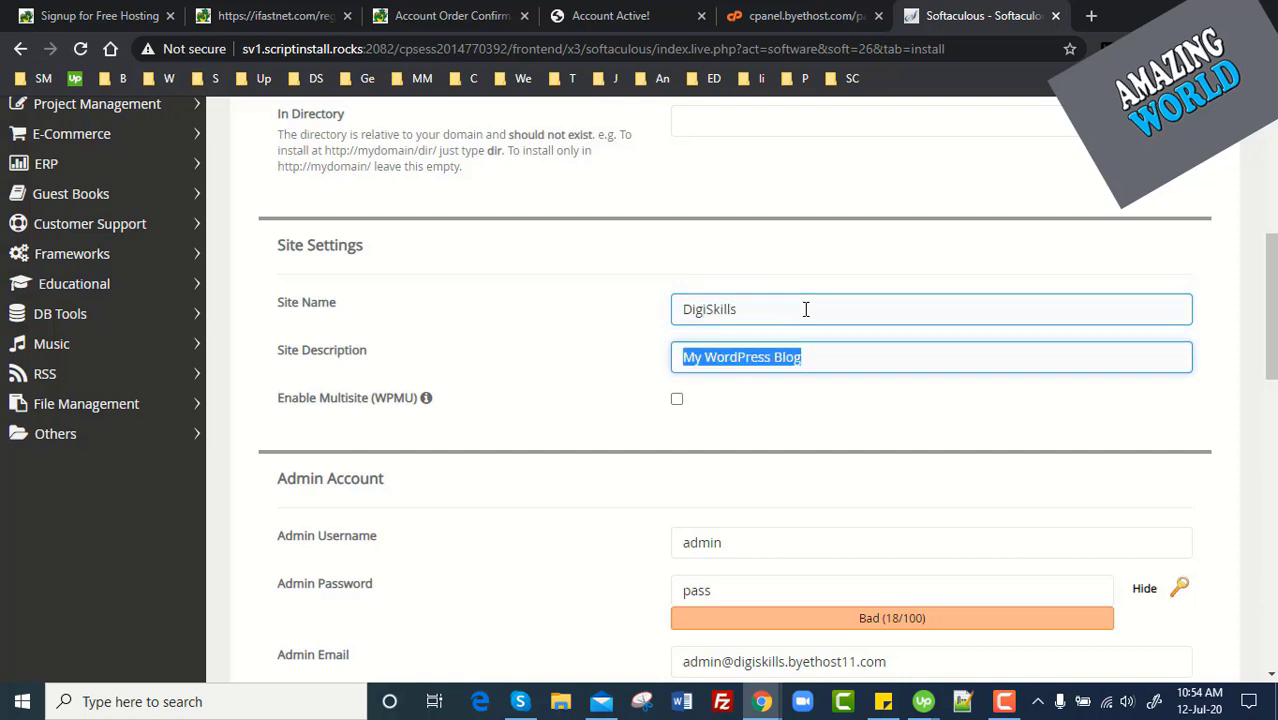
# - Change the WordPress admin username to admindigiskills
pyautogui.moveTo(1272, 370); pyautogui.dragTo(1272, 445)
pyautogui.click(771, 231)
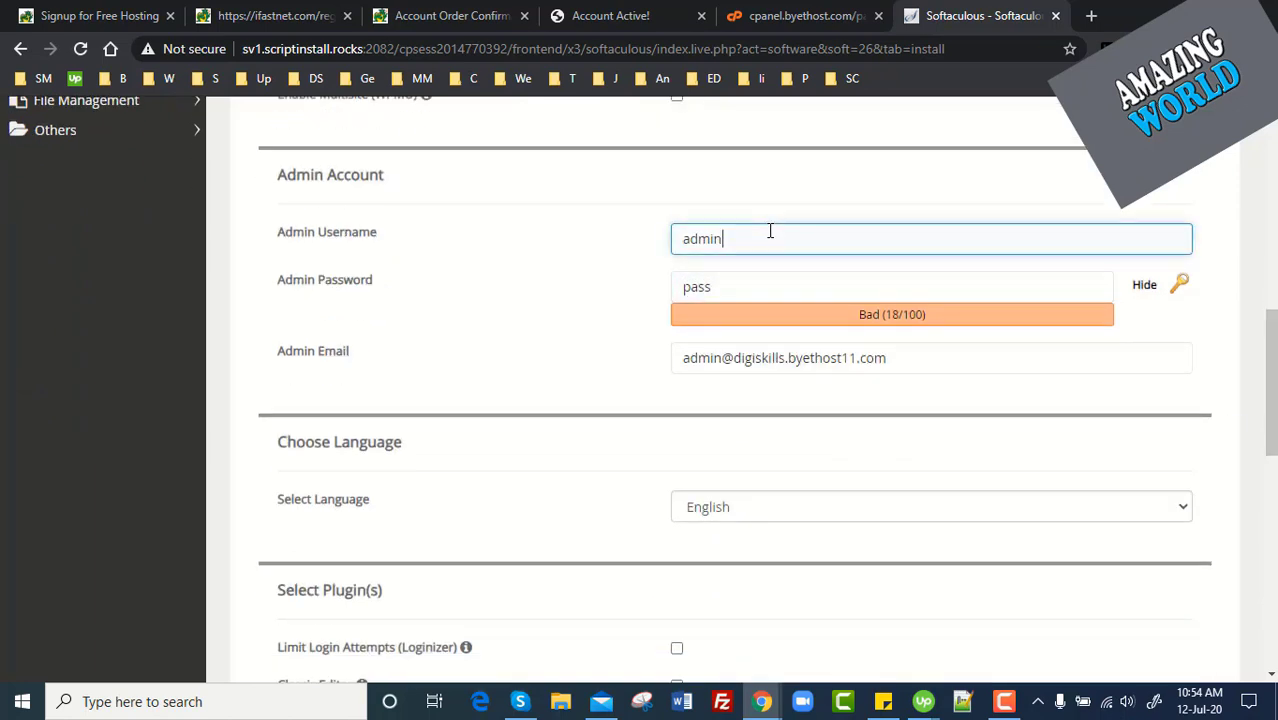
pyautogui.doubleClick(770, 231)
pyautogui.click(770, 231)
pyautogui.write('digiskills')
# - Generate a random strong admin password for the WordPress account and select it in its field
pyautogui.doubleClick(733, 286)
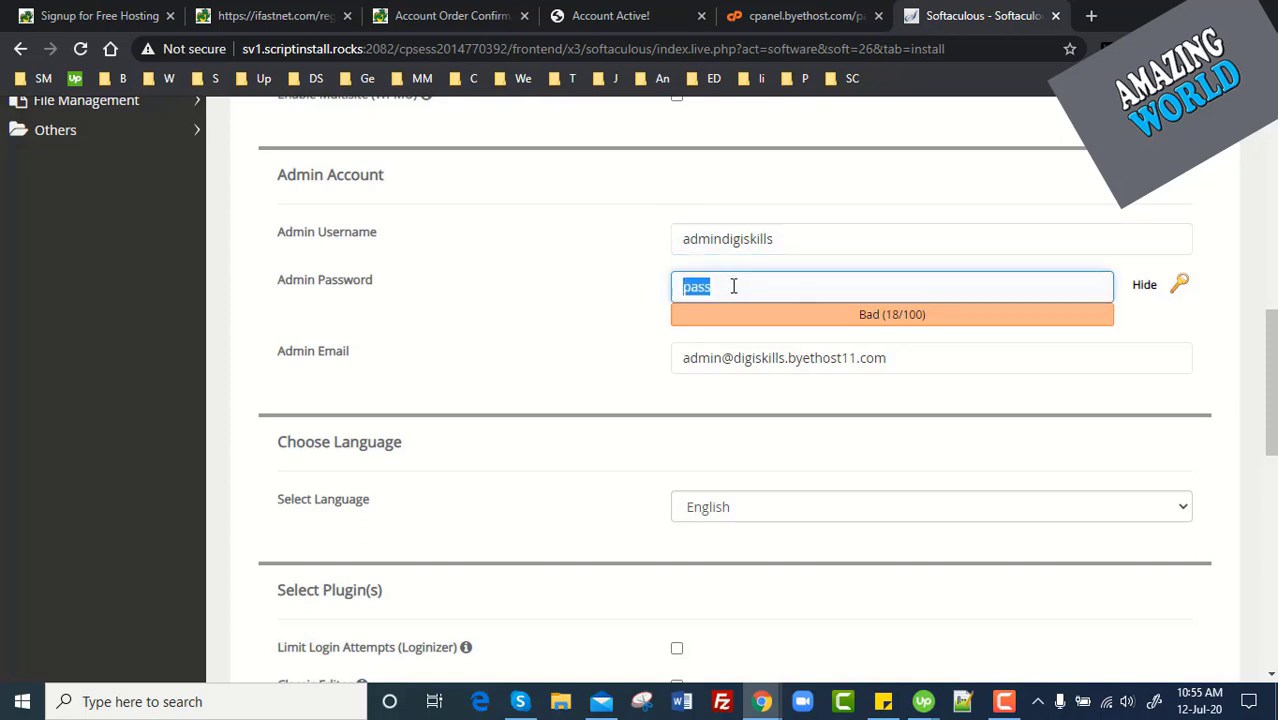
pyautogui.click(1180, 284)
pyautogui.click(885, 292)
pyautogui.hotkey('shift', 'Left')
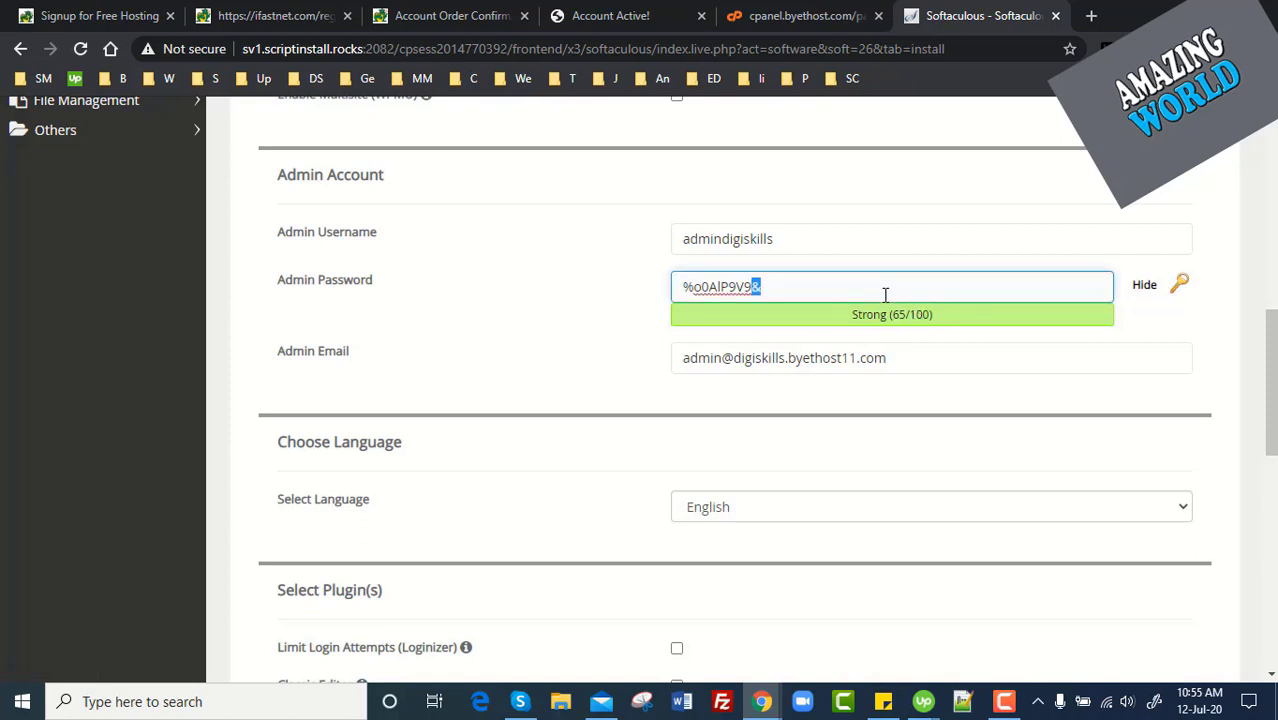
pyautogui.hotkey('shift', 'Home')
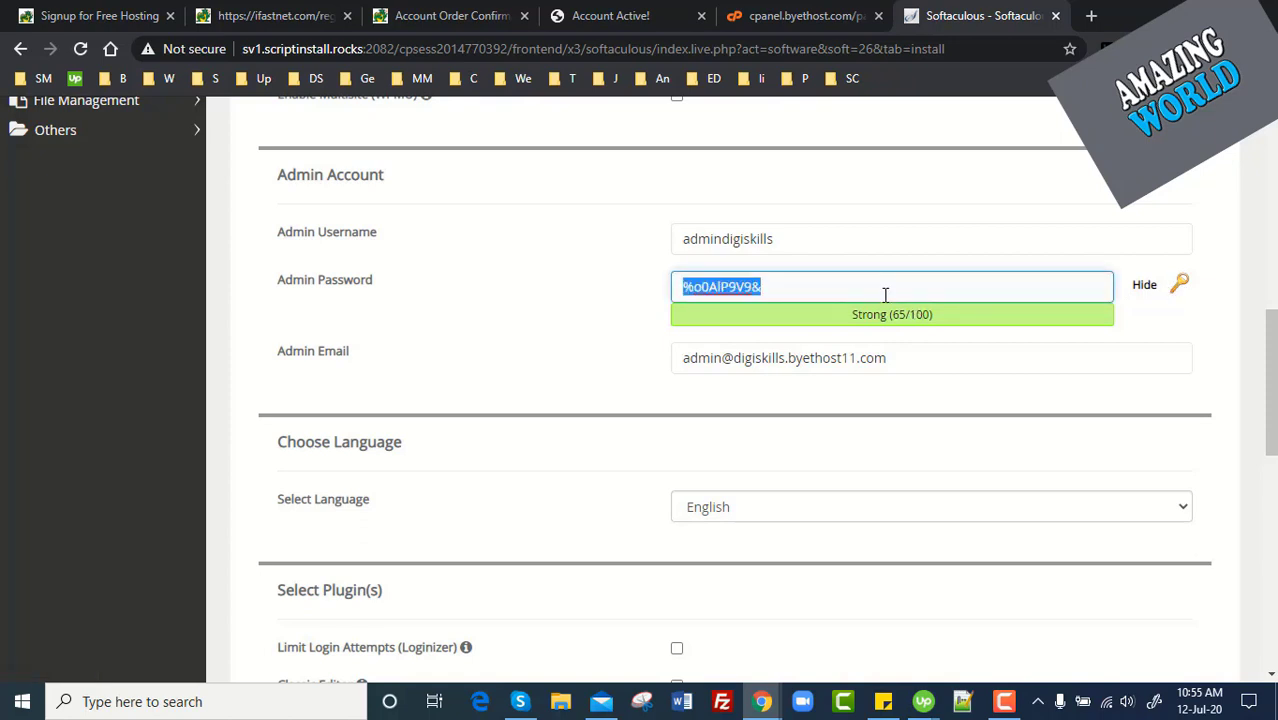
pyautogui.click(593, 329)
# - Keep the default admin email, add no plugins or theme, and install WordPress
pyautogui.click(862, 350)
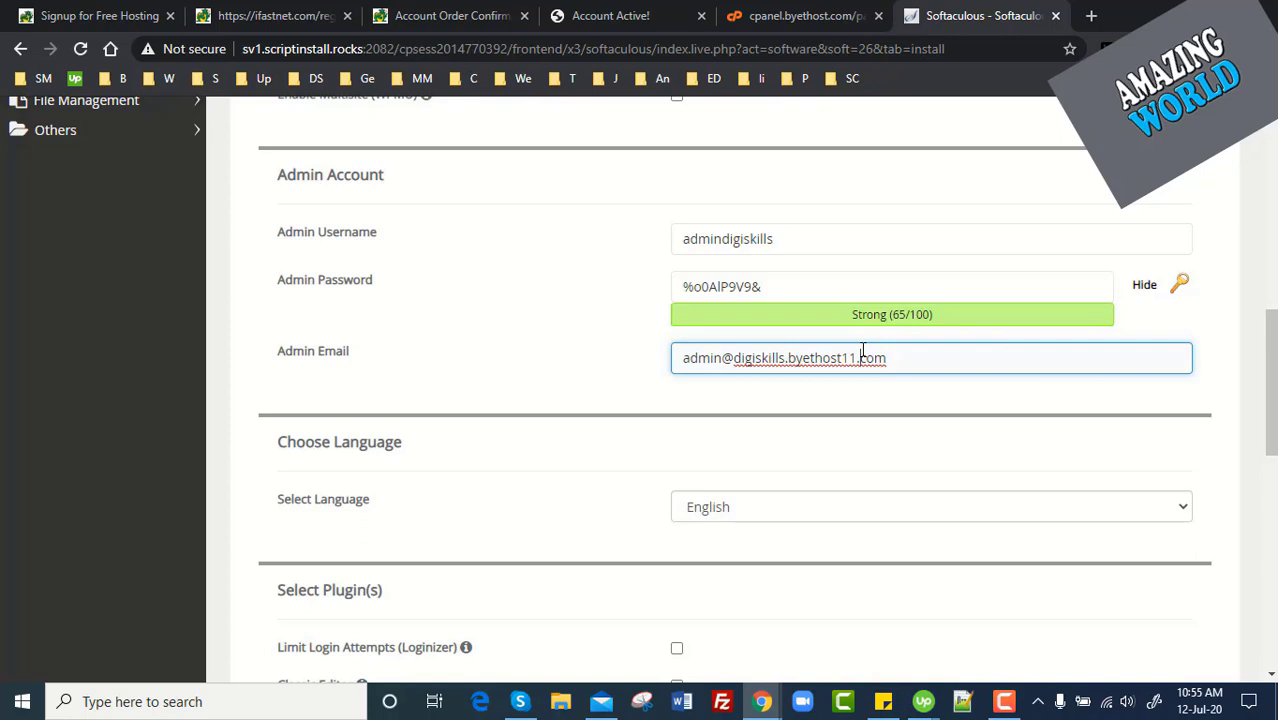
pyautogui.scroll(-3, 891, 297)
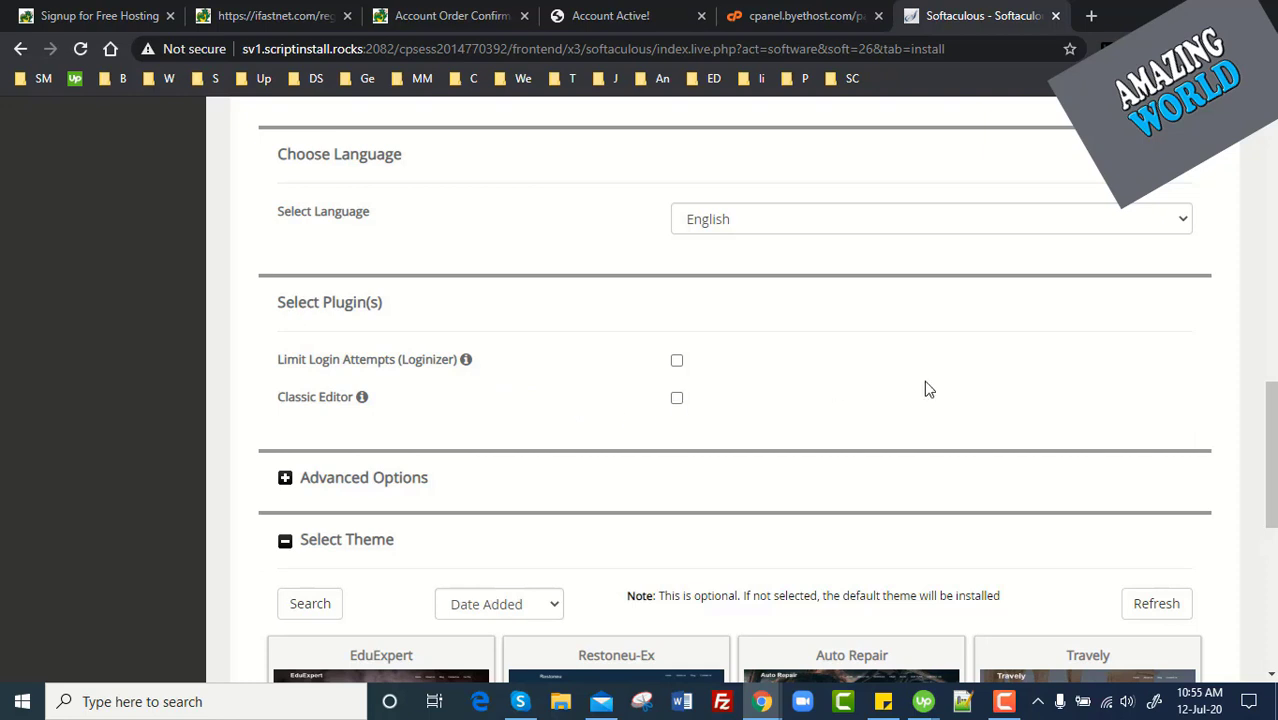
pyautogui.scroll(-2, 1274, 483)
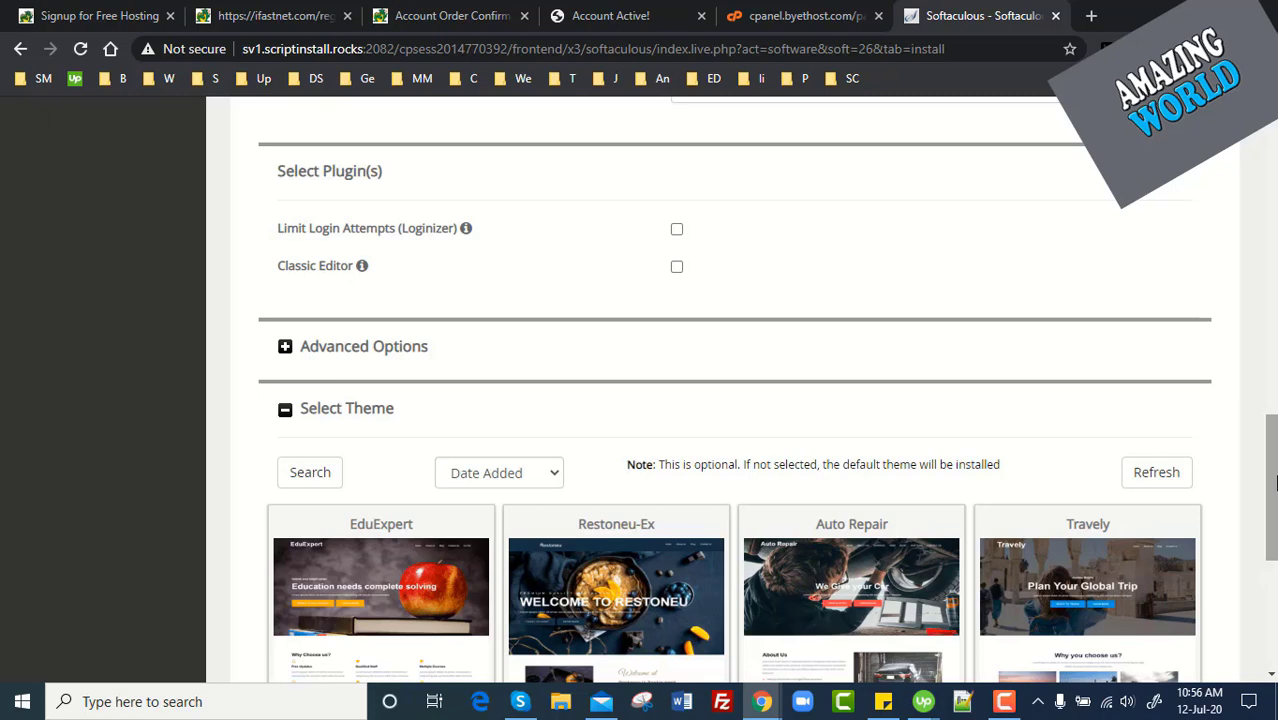
pyautogui.moveTo(1274, 483); pyautogui.dragTo(1274, 560)
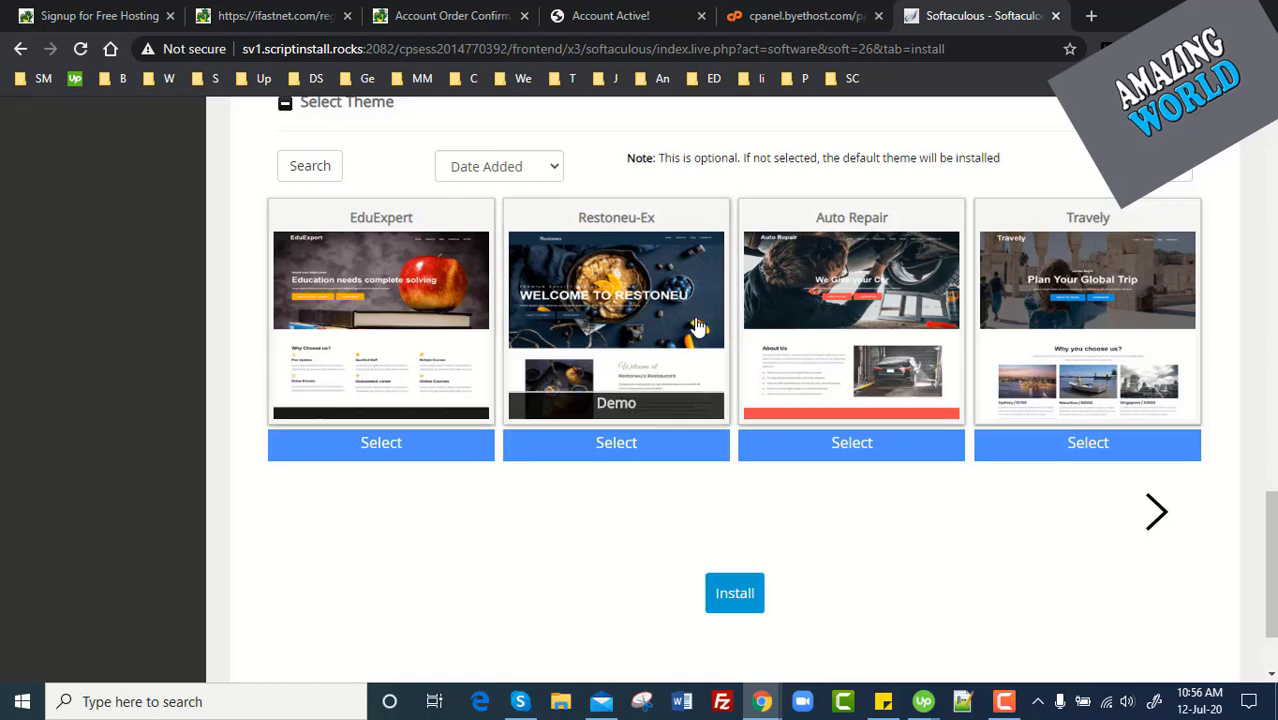
pyautogui.scroll(-2, 827, 499)
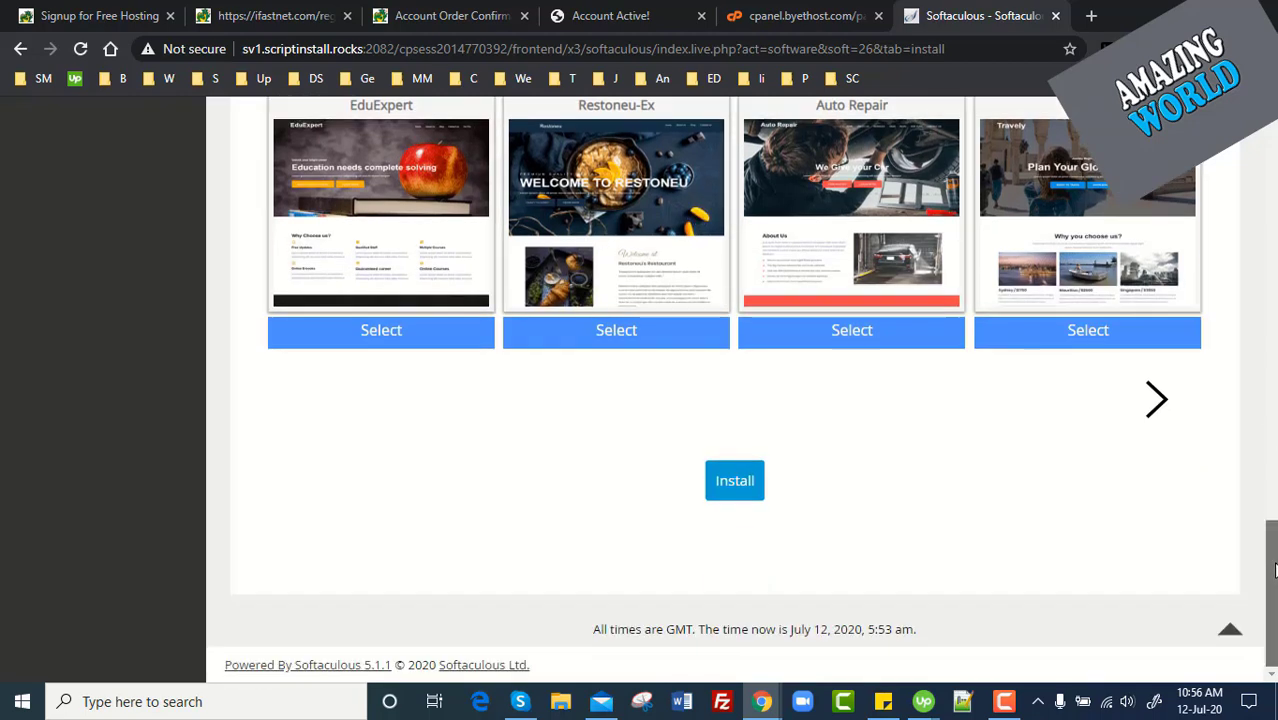
pyautogui.click(745, 486)
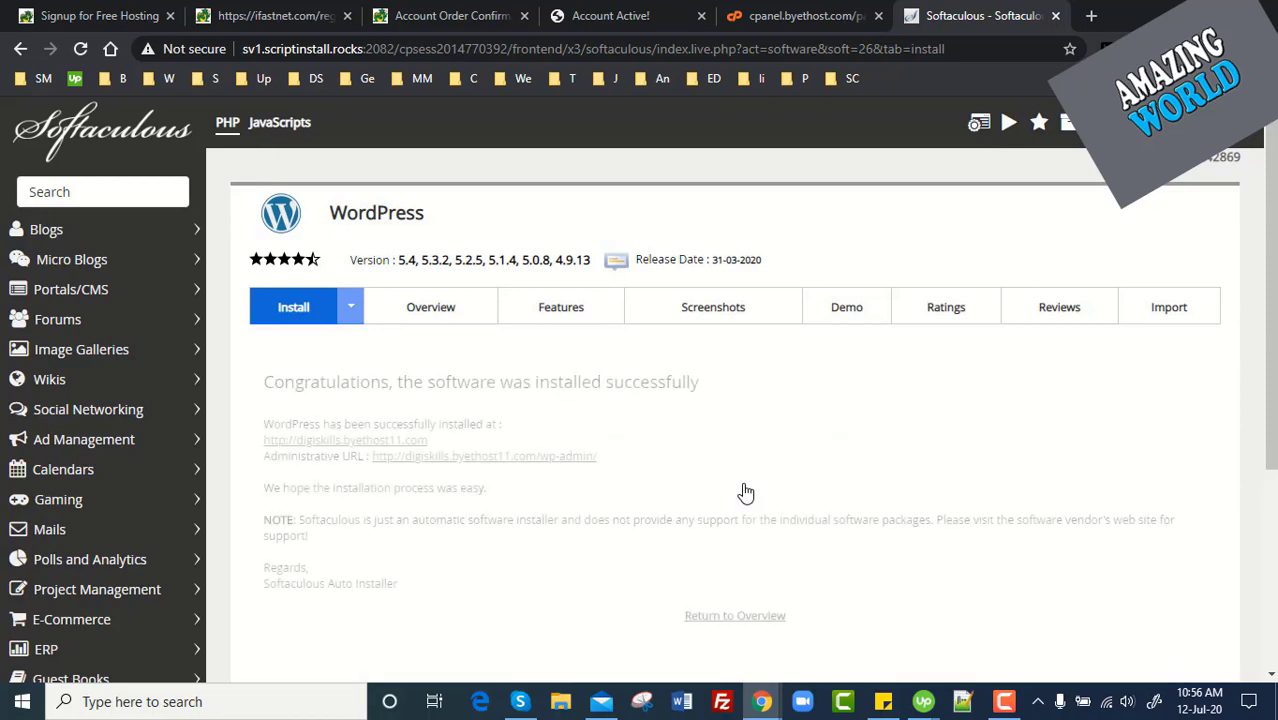
# - Open the installed site's address and its administrative URL in separate new browser tabs
pyautogui.scroll(-1, 700, 360)
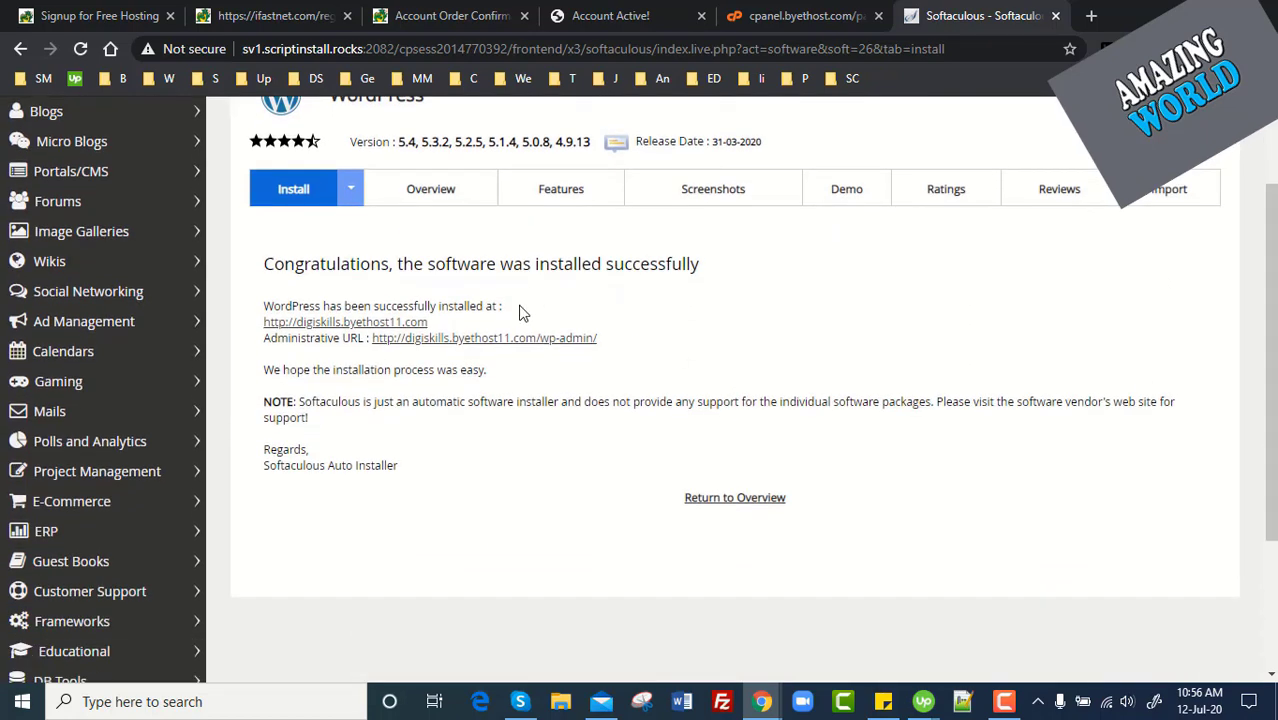
pyautogui.rightClick(357, 323)
pyautogui.click(393, 340)
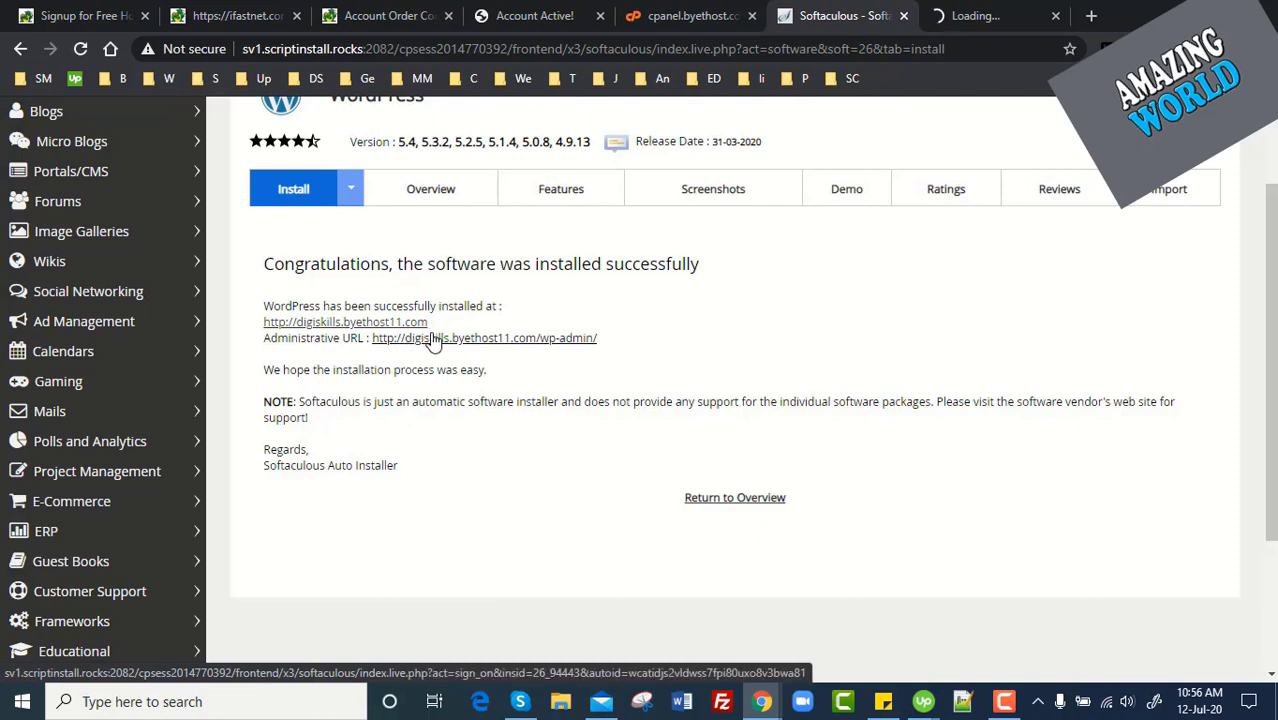
pyautogui.rightClick(432, 340)
pyautogui.click(452, 346)
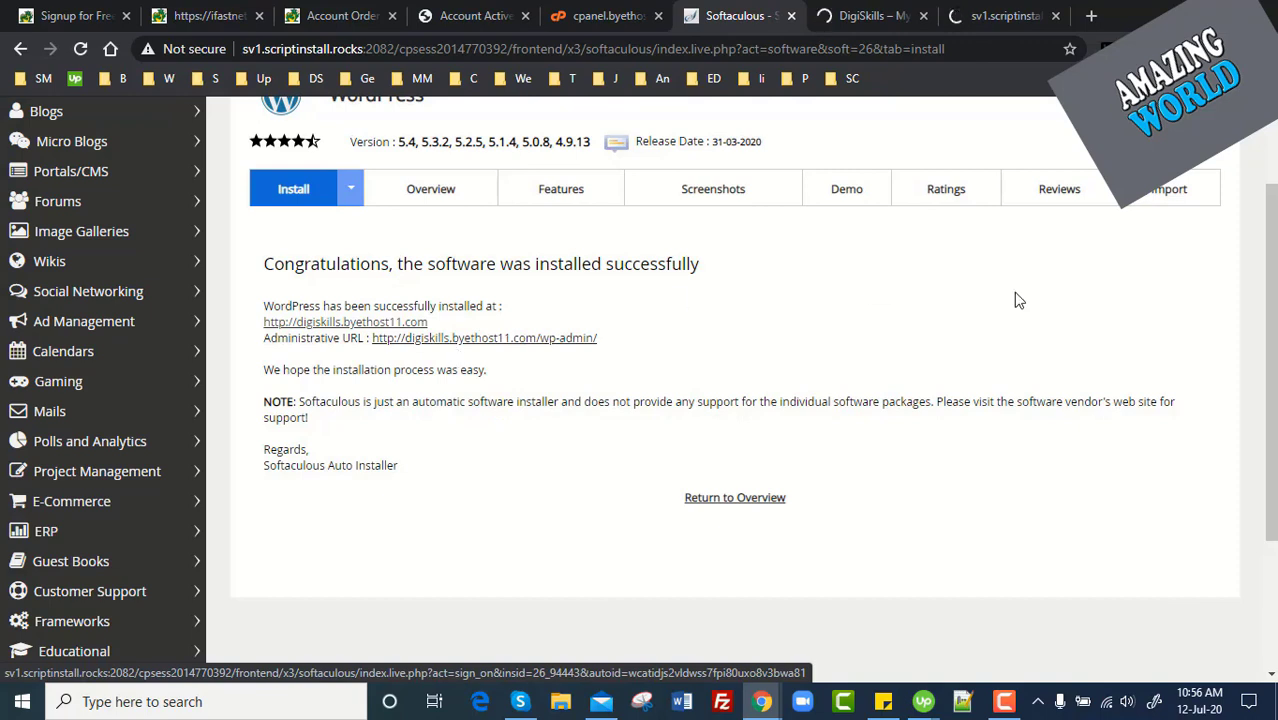
# - View the new DigiSkills home page, including its address, and switch to the WordPress admin dashboard
pyautogui.click(870, 15)
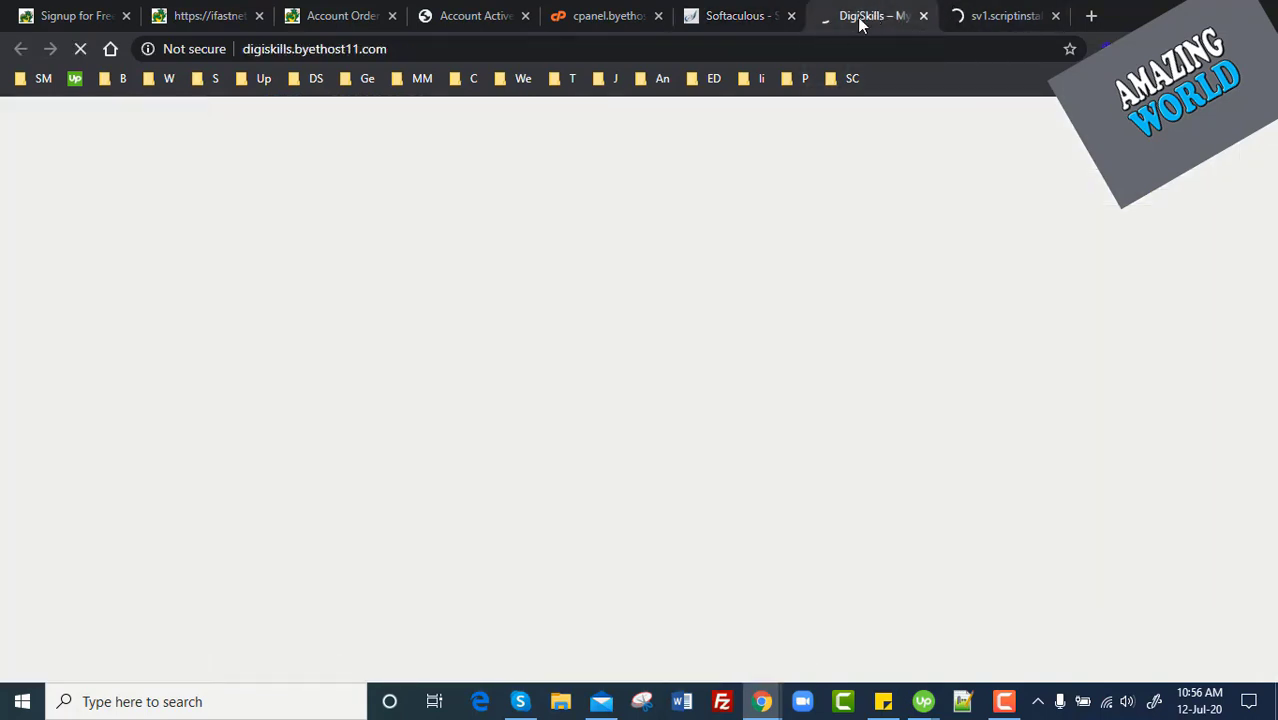
pyautogui.doubleClick(517, 40)
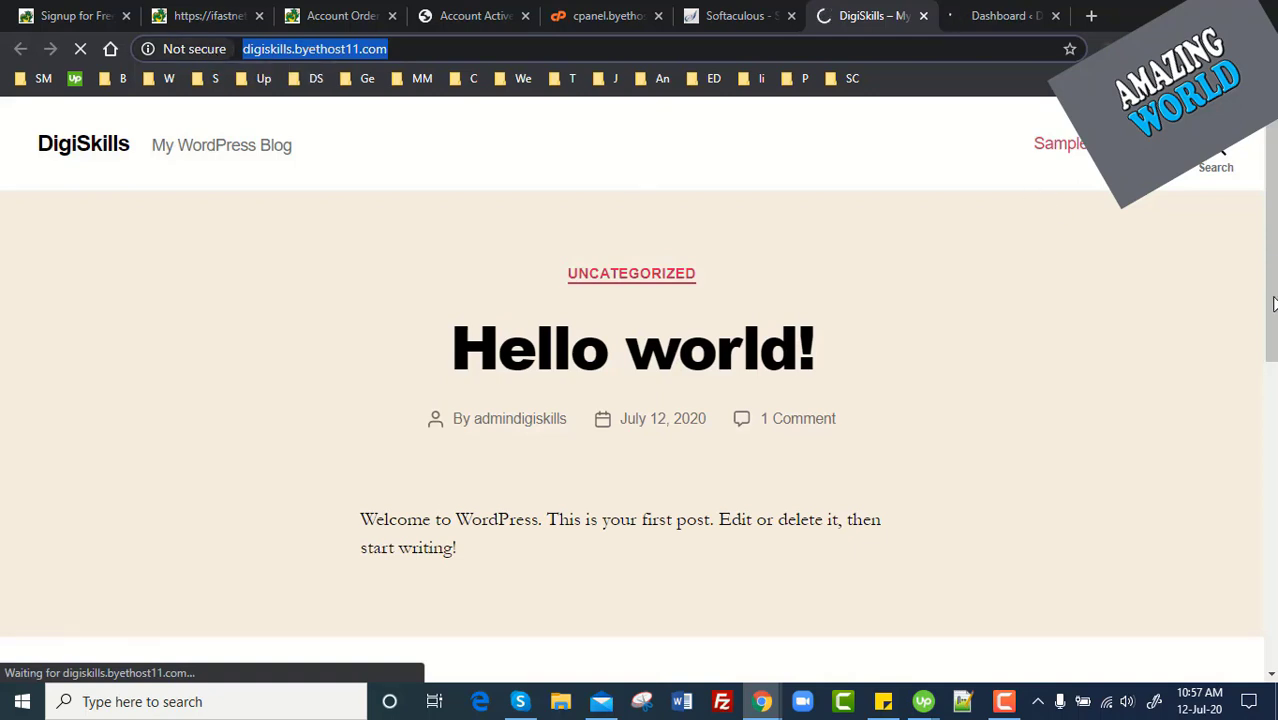
pyautogui.moveTo(1273, 305); pyautogui.dragTo(1274, 493)
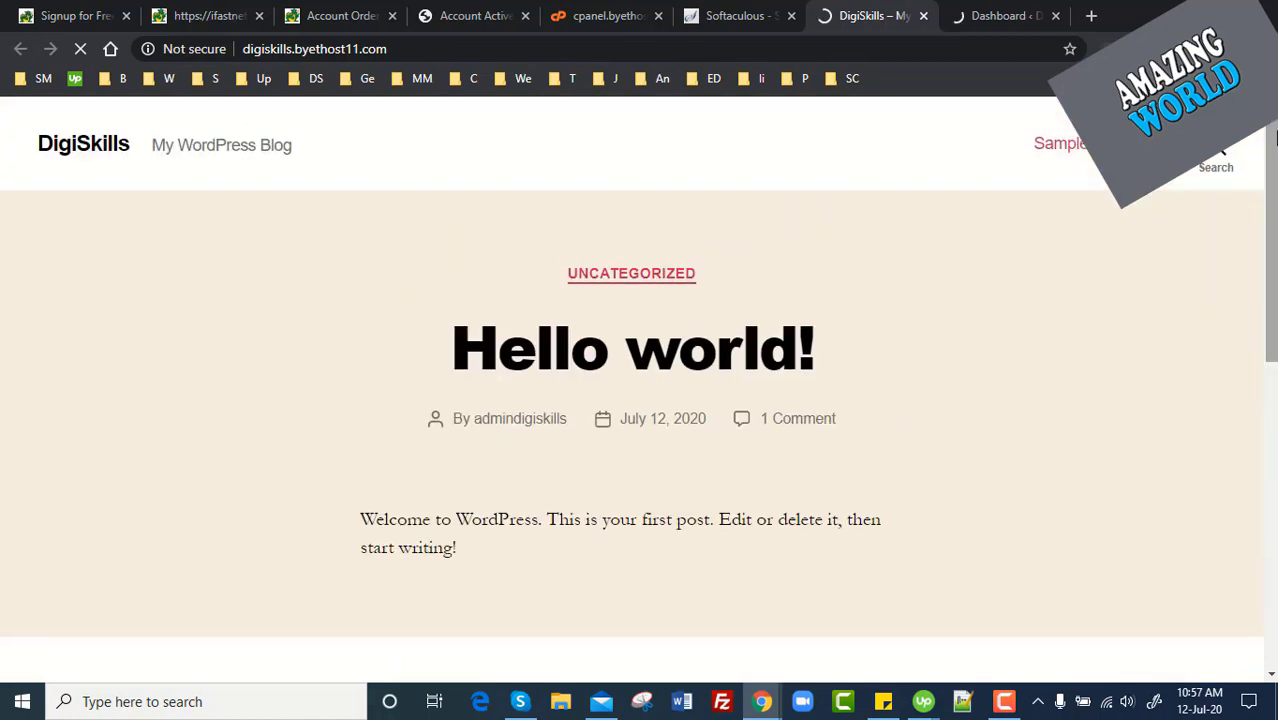
pyautogui.click(1010, 16)
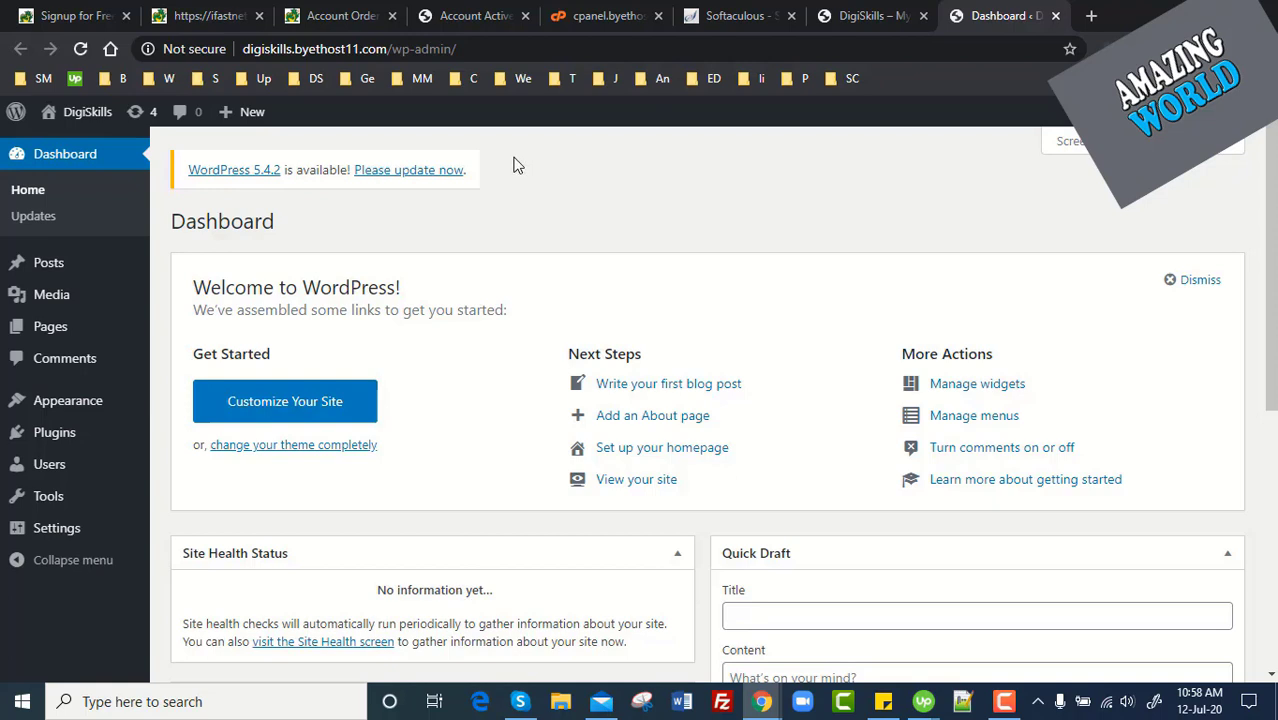
# - Return to the hosting control panel and open the Online File Manager
pyautogui.click(625, 22)
pyautogui.scroll(10, 1056, 294)
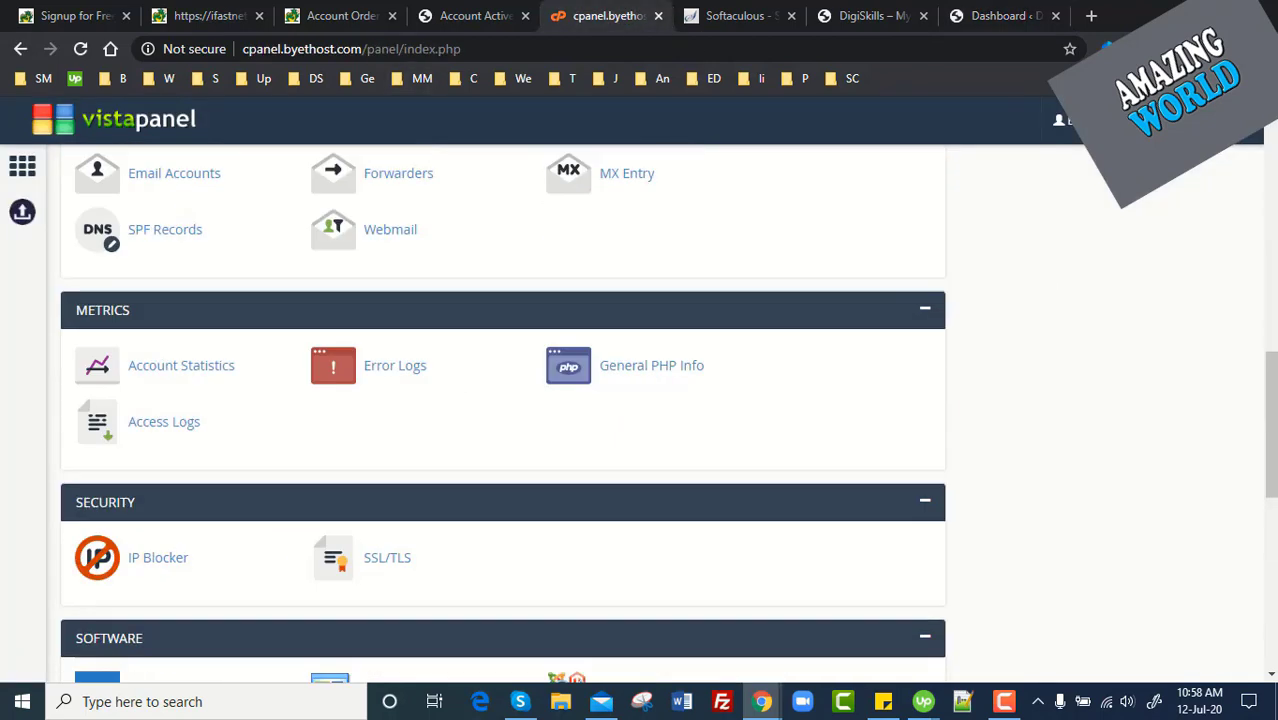
pyautogui.scroll(3, 867, 265)
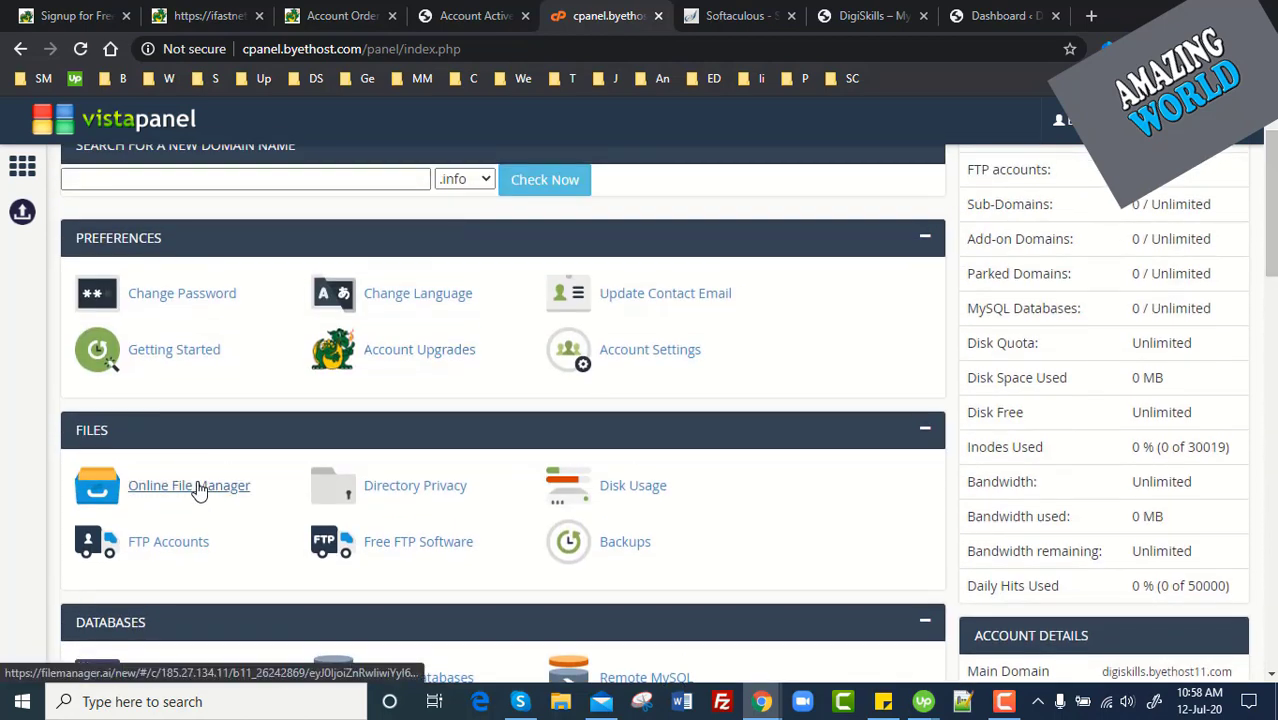
pyautogui.click(190, 486)
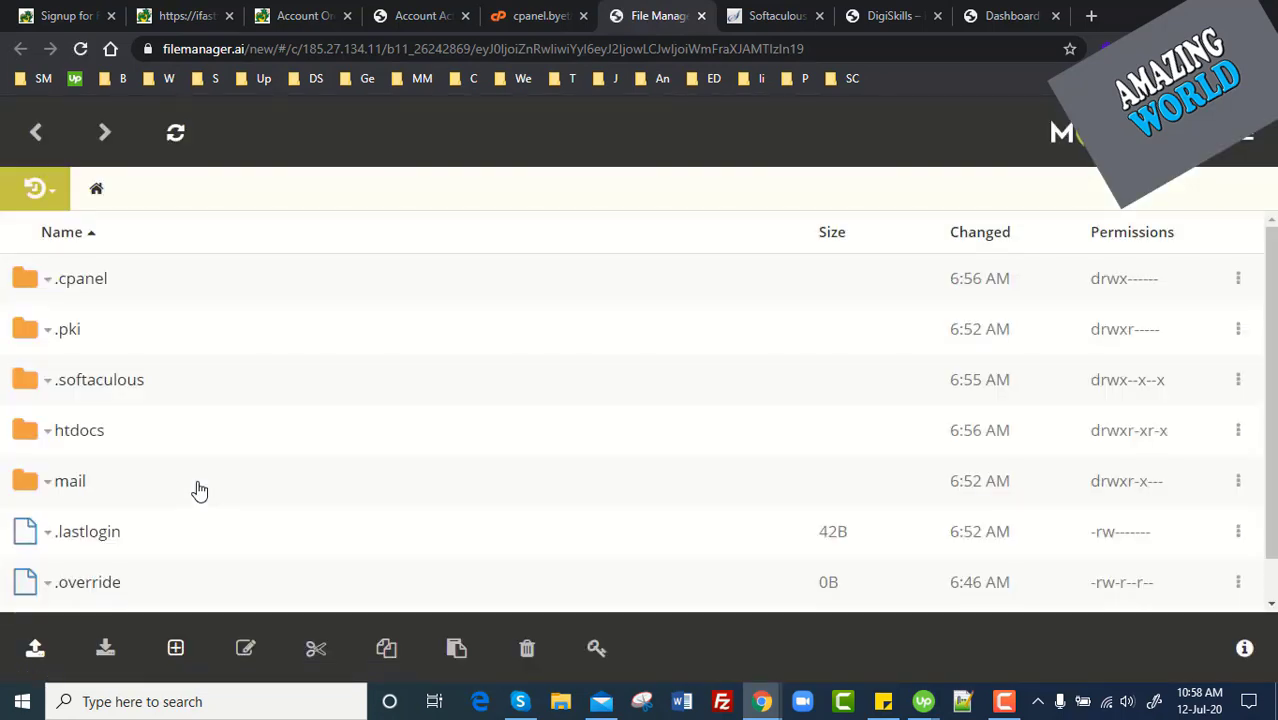
# - Open the plugins folder inside htdocs/wp-content
pyautogui.scroll(-1, 245, 476)
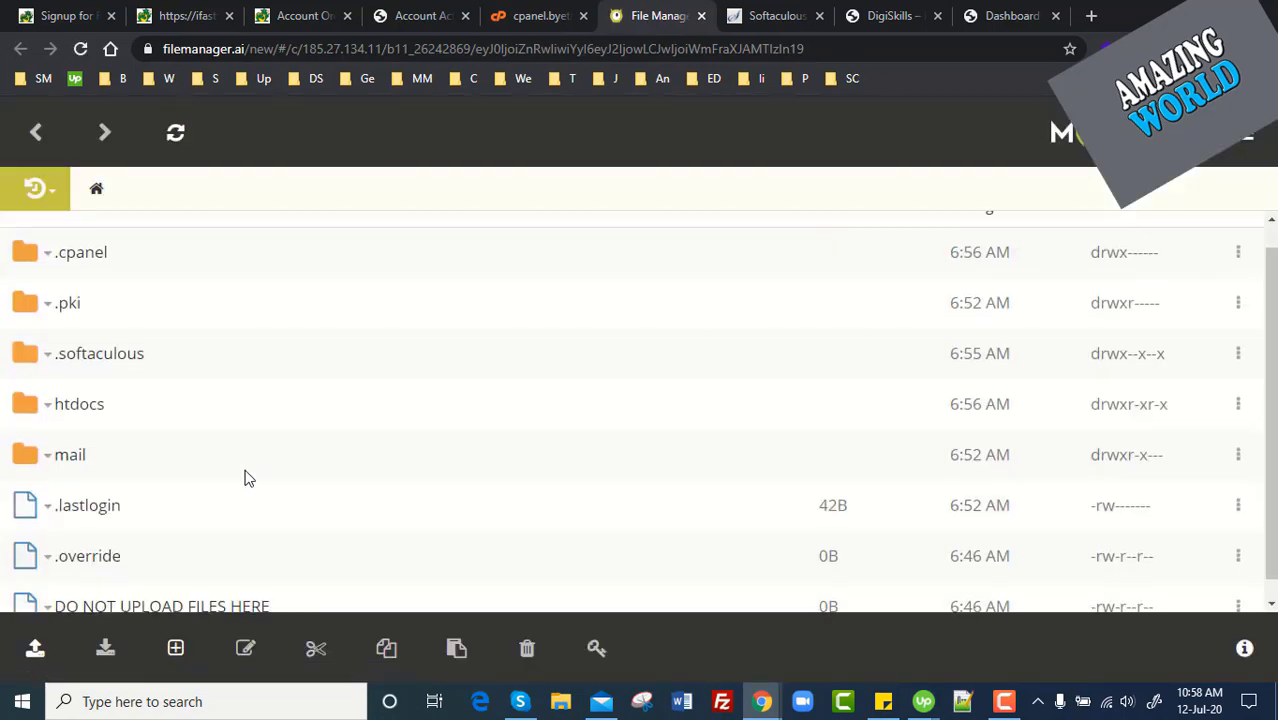
pyautogui.click(88, 408)
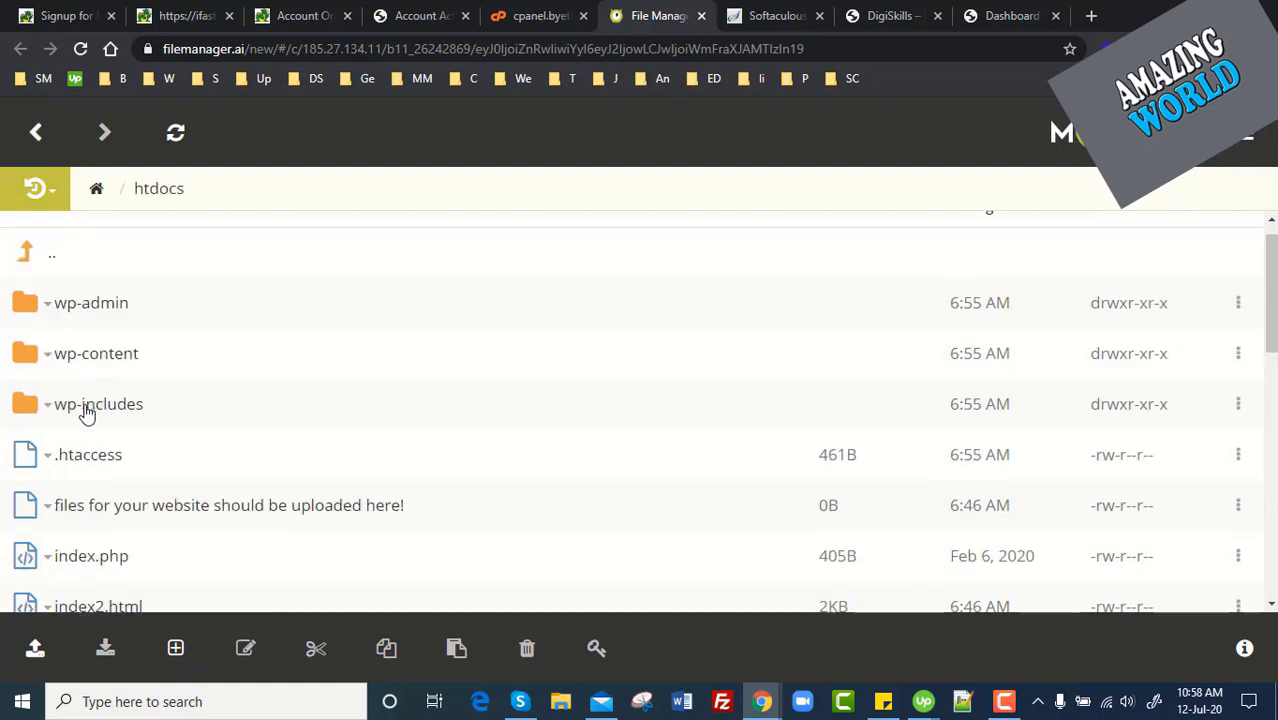
pyautogui.click(110, 360)
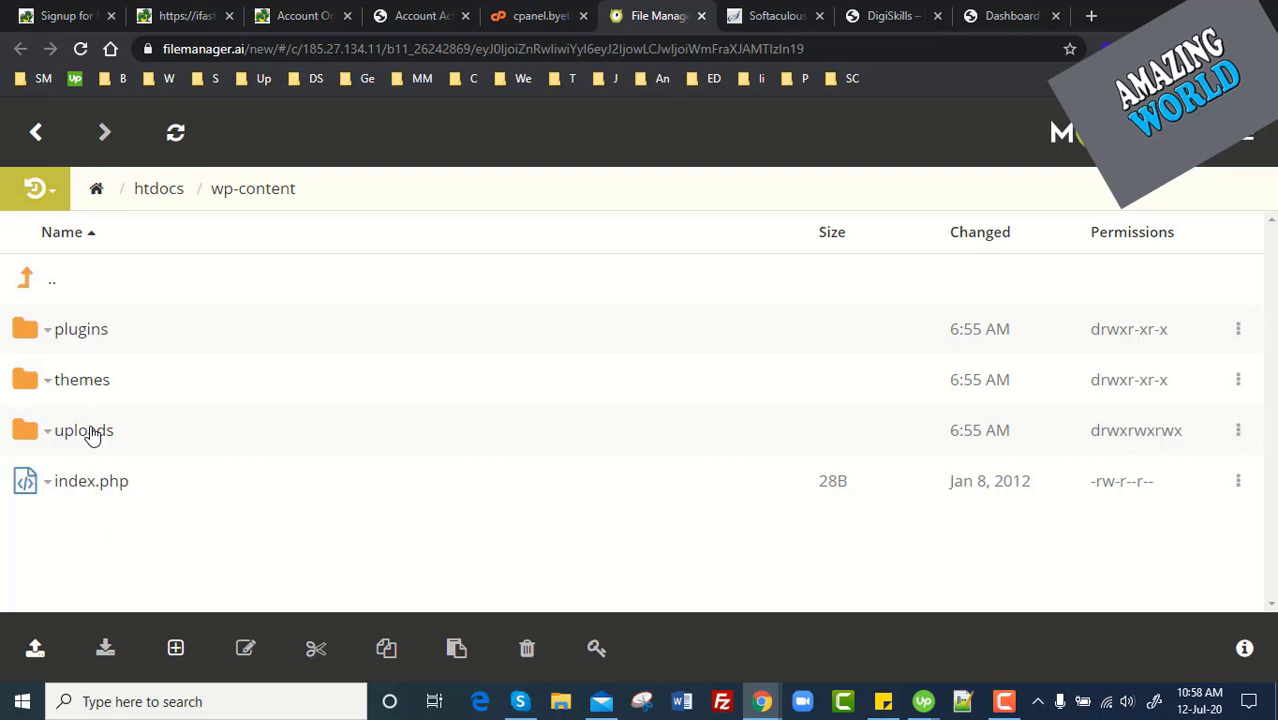
pyautogui.click(83, 340)
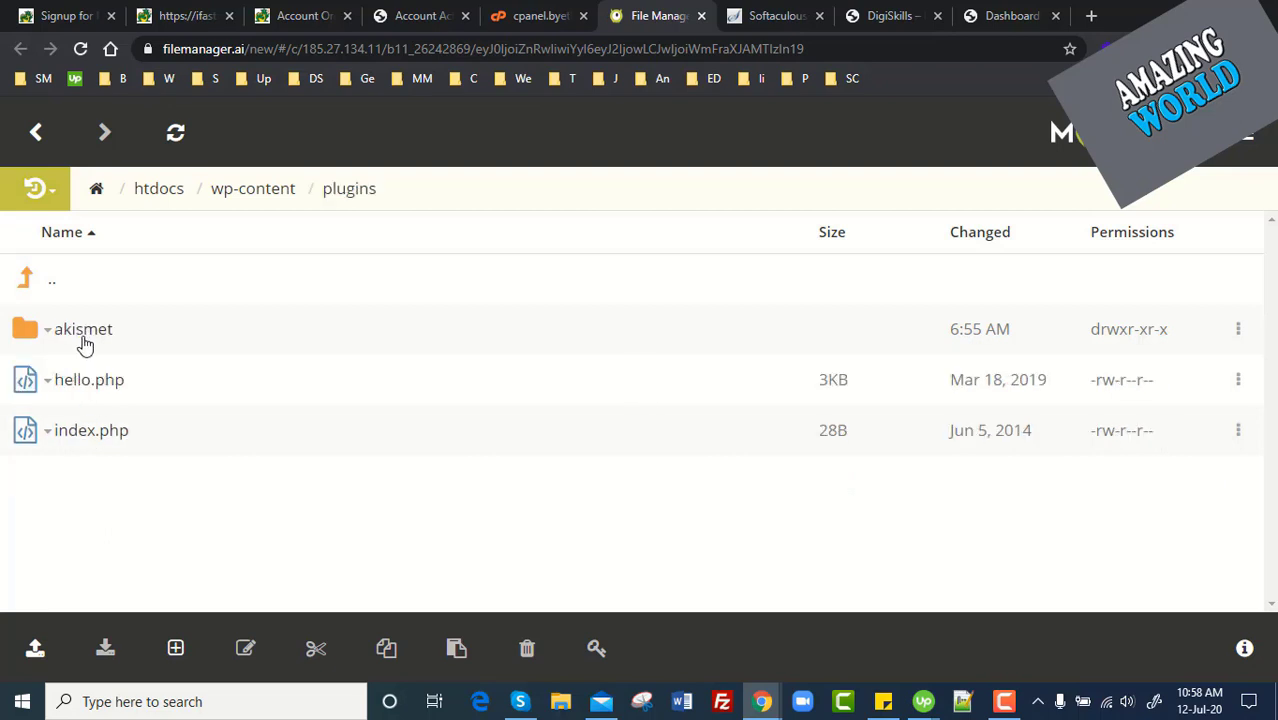
# - Rename the akismet plugin folder to gggakismet
pyautogui.rightClick(85, 344)
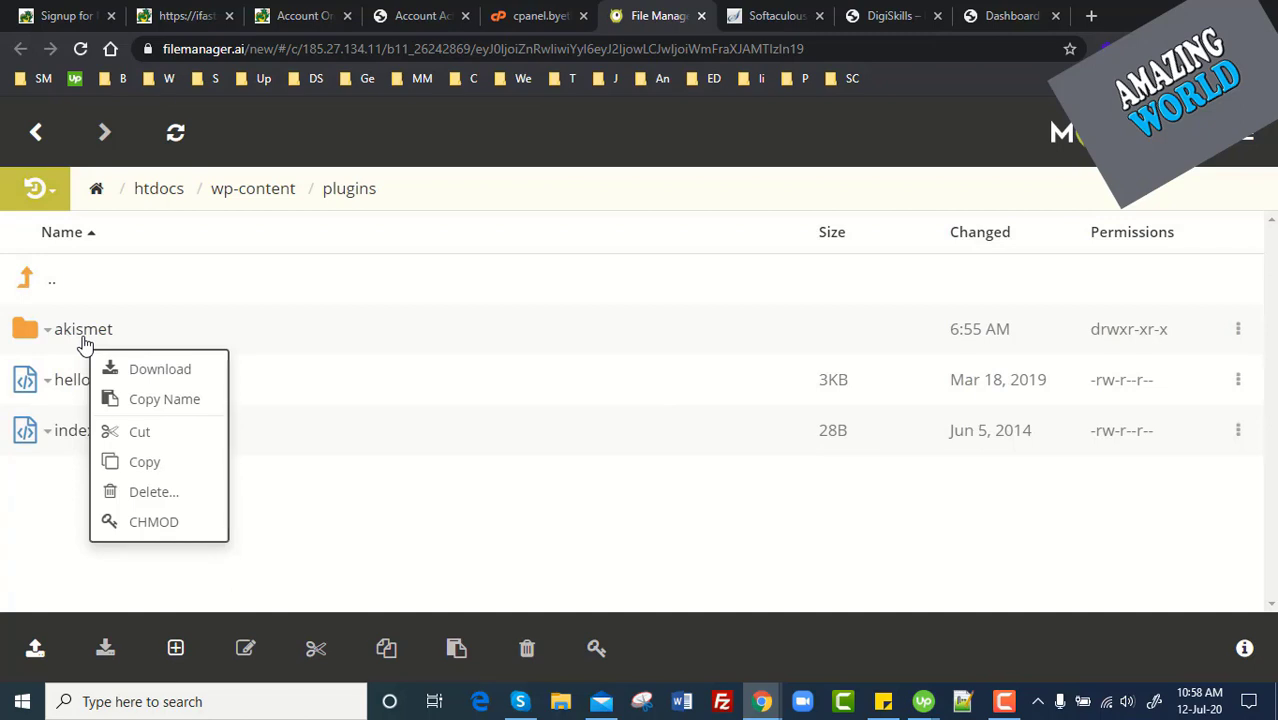
pyautogui.rightClick(90, 347)
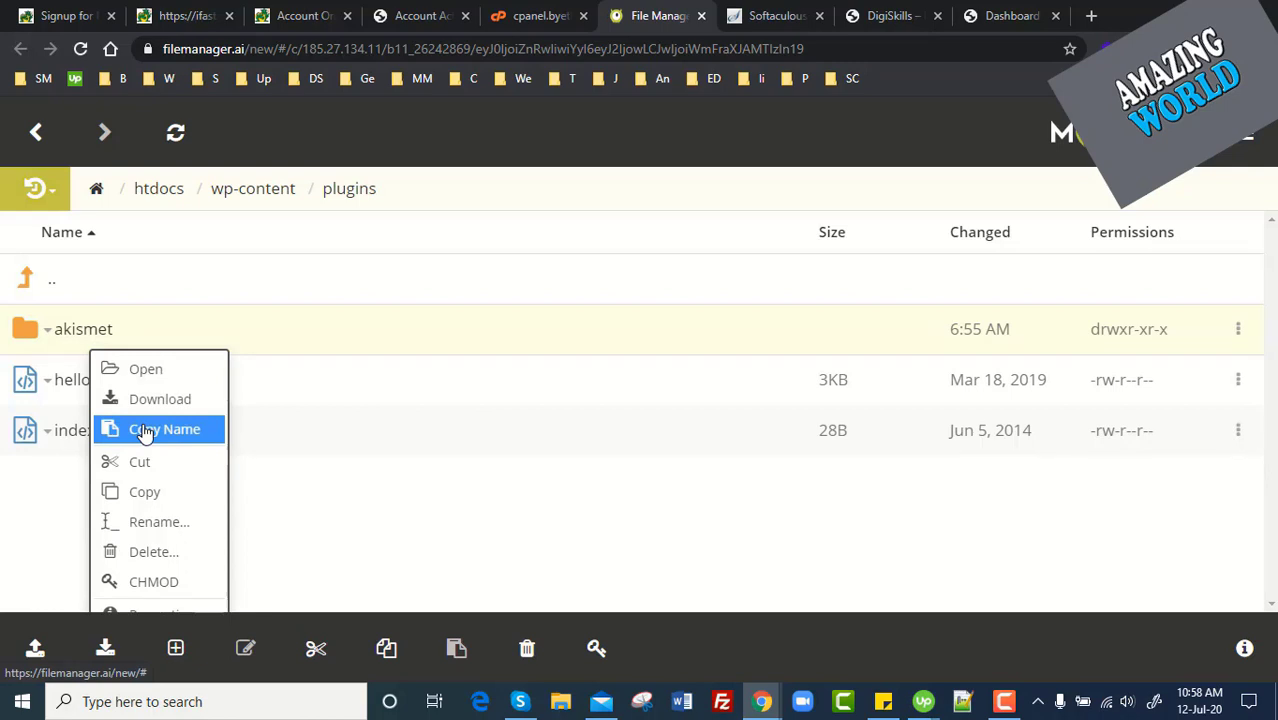
pyautogui.click(157, 524)
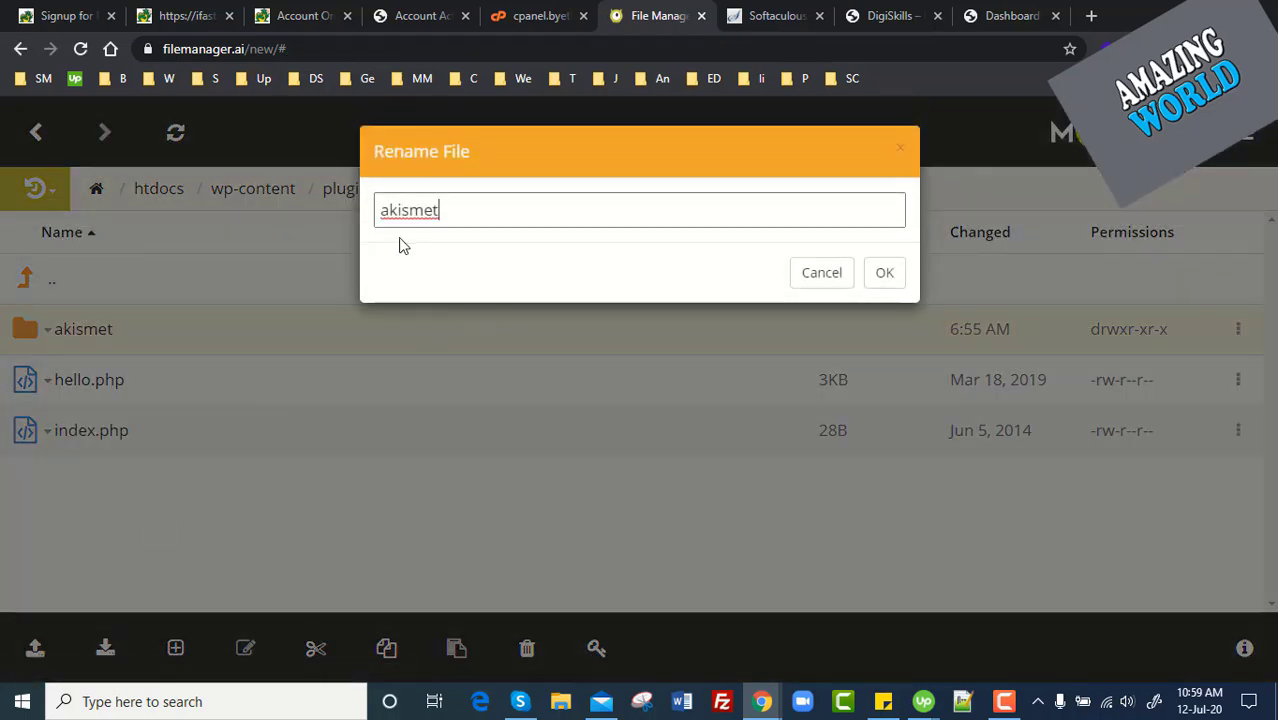
pyautogui.click(382, 211)
pyautogui.write('ggg')
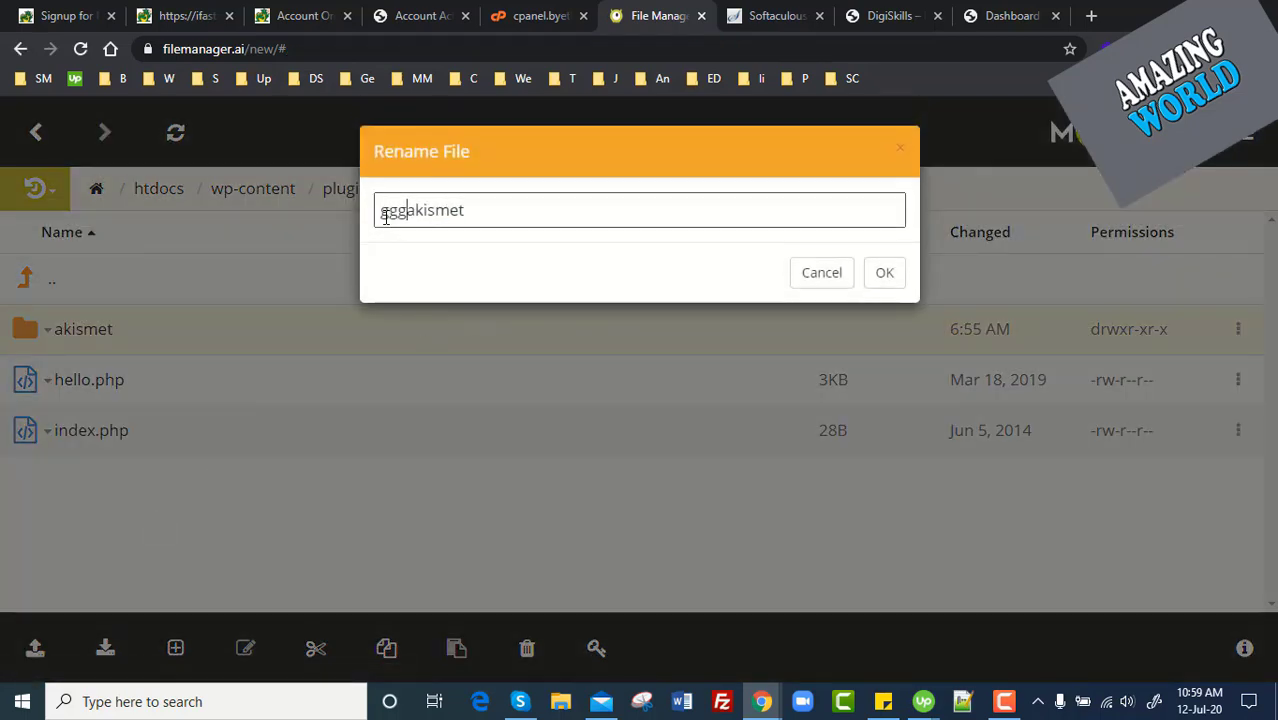
pyautogui.click(887, 274)
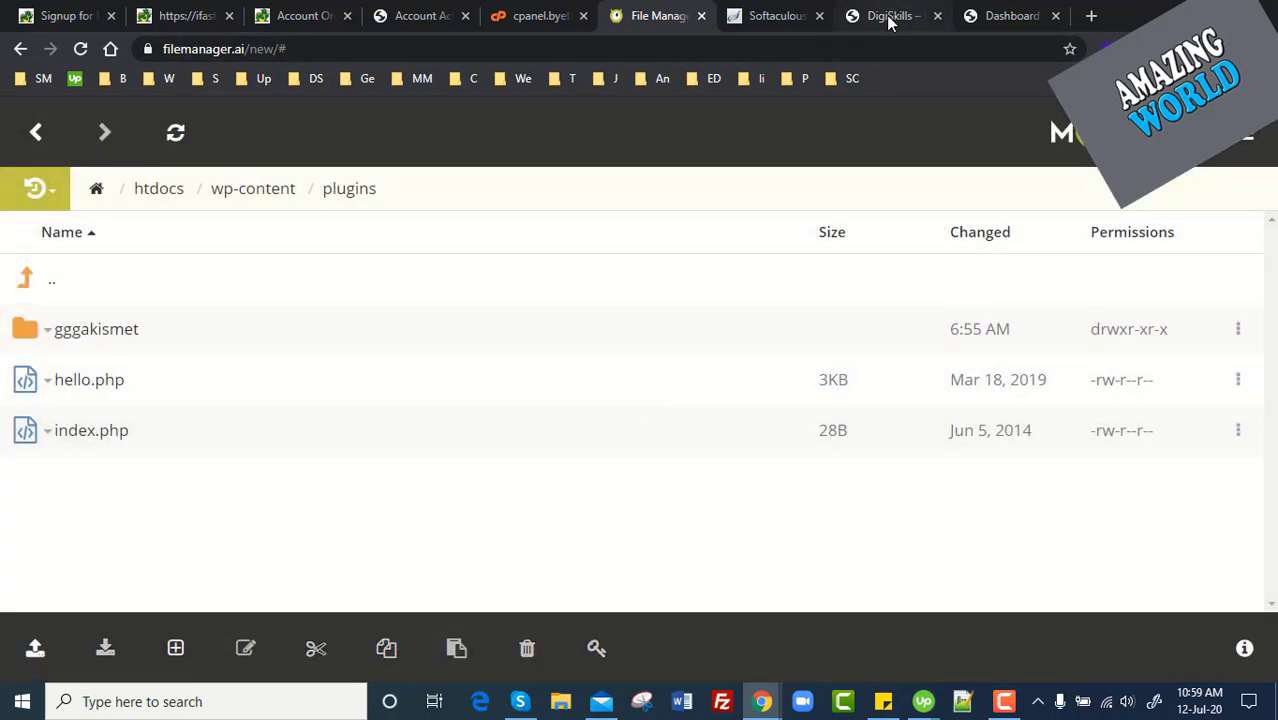
# - View the DigiSkills home page and the hosting control panel, and return to the file manager
pyautogui.click(885, 16)
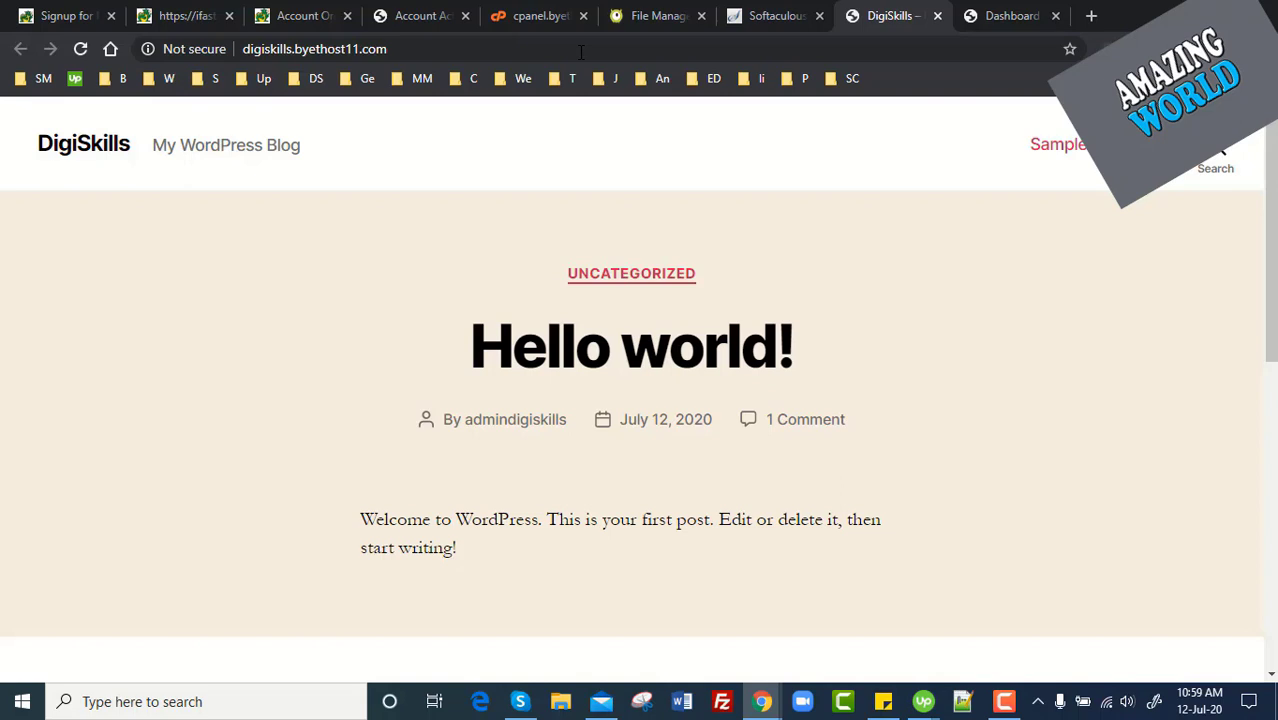
pyautogui.click(538, 17)
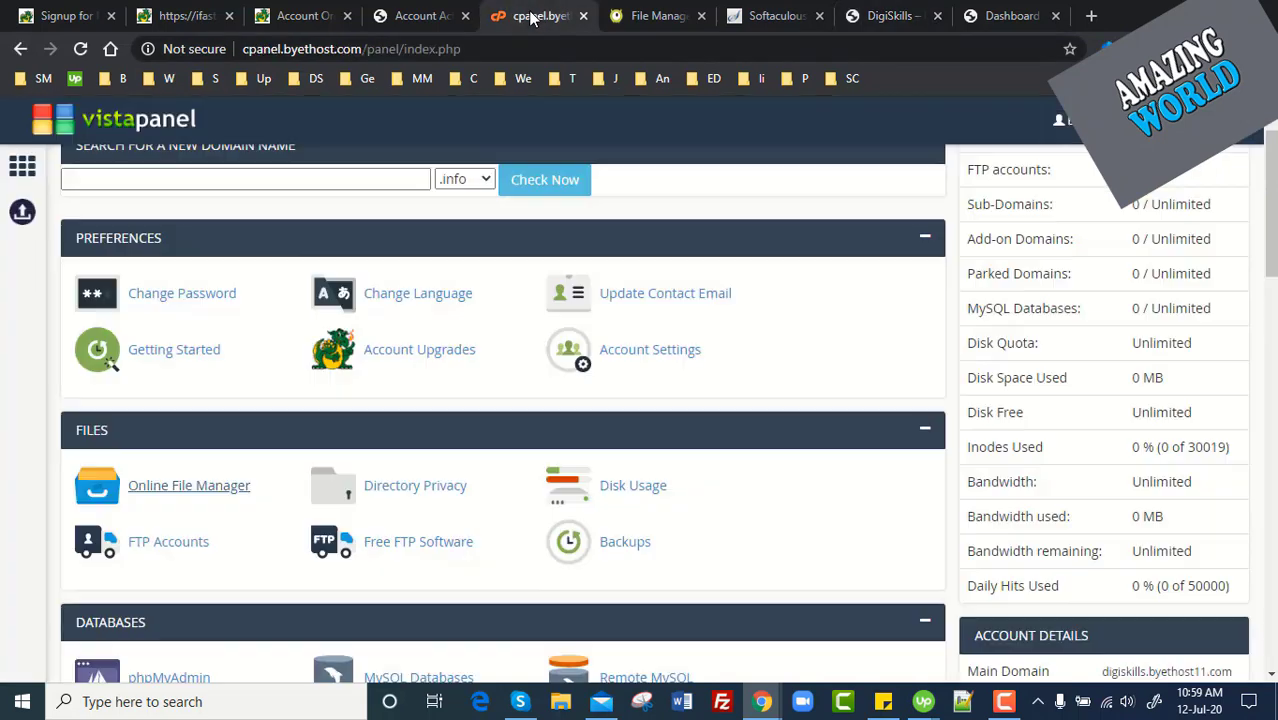
pyautogui.click(630, 17)
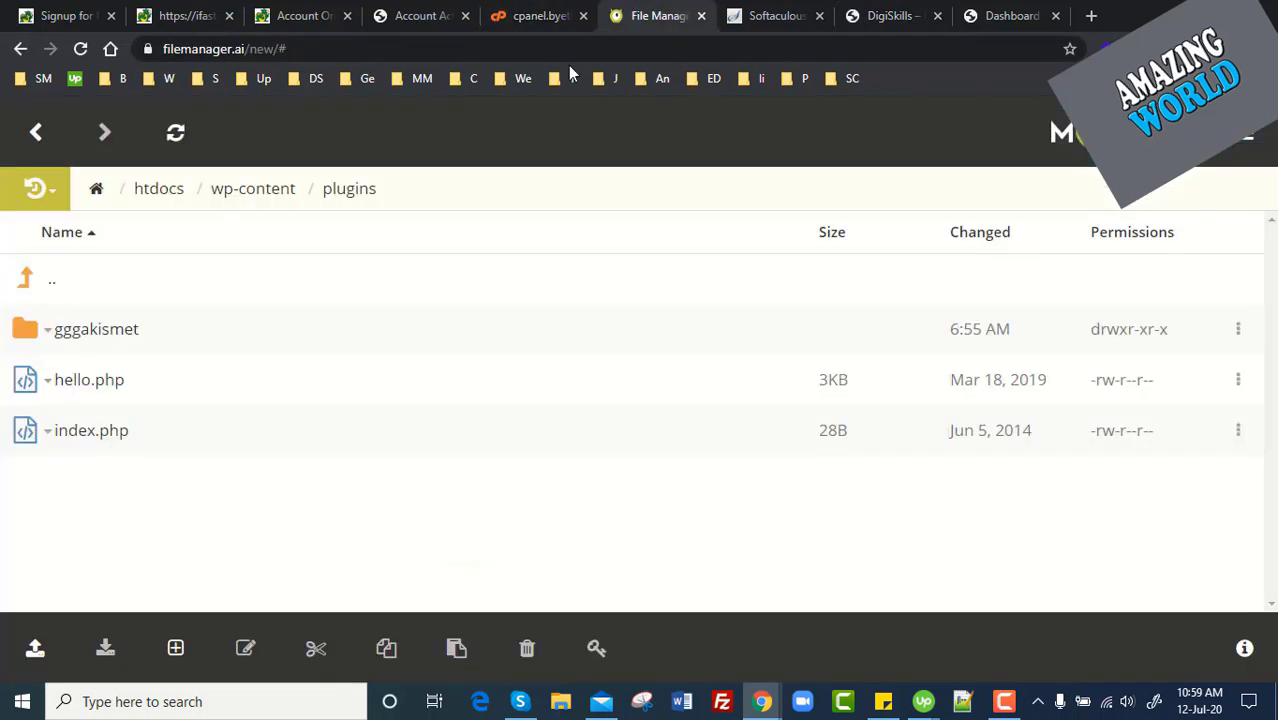
# - Open the themes folder in wp-content and view the actions available for the twentynineteen folder
pyautogui.click(250, 199)
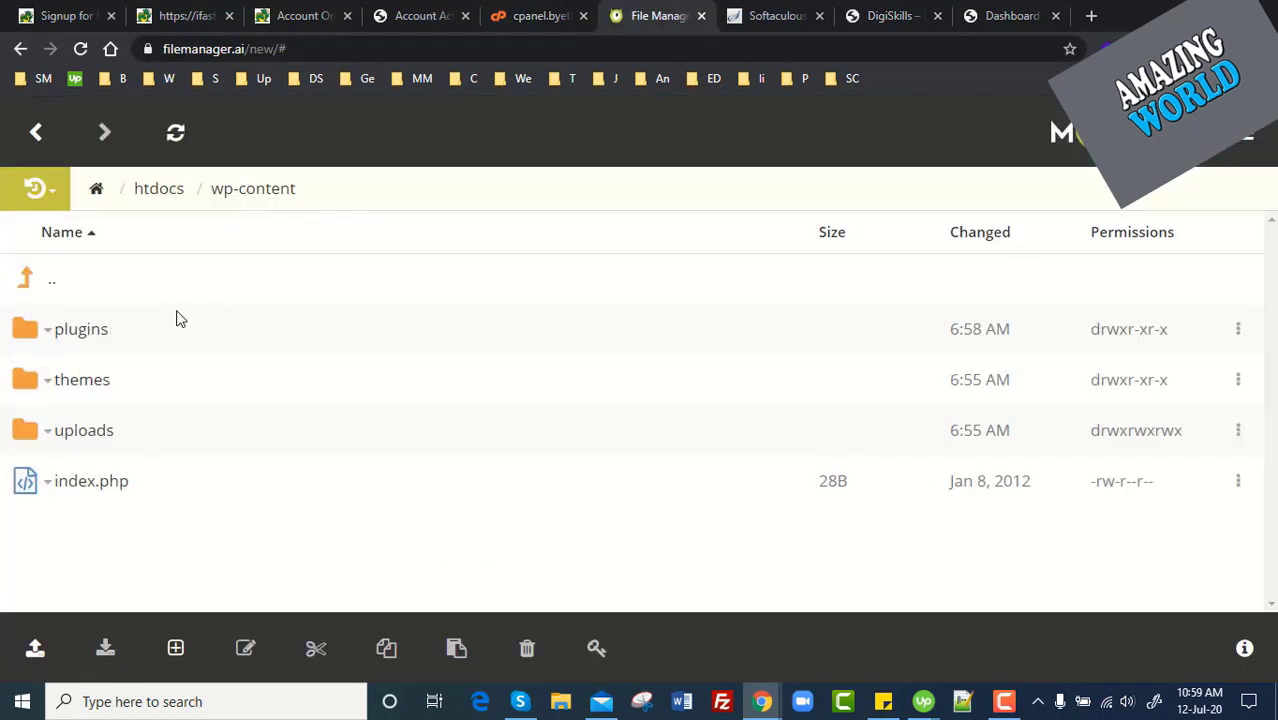
pyautogui.click(84, 380)
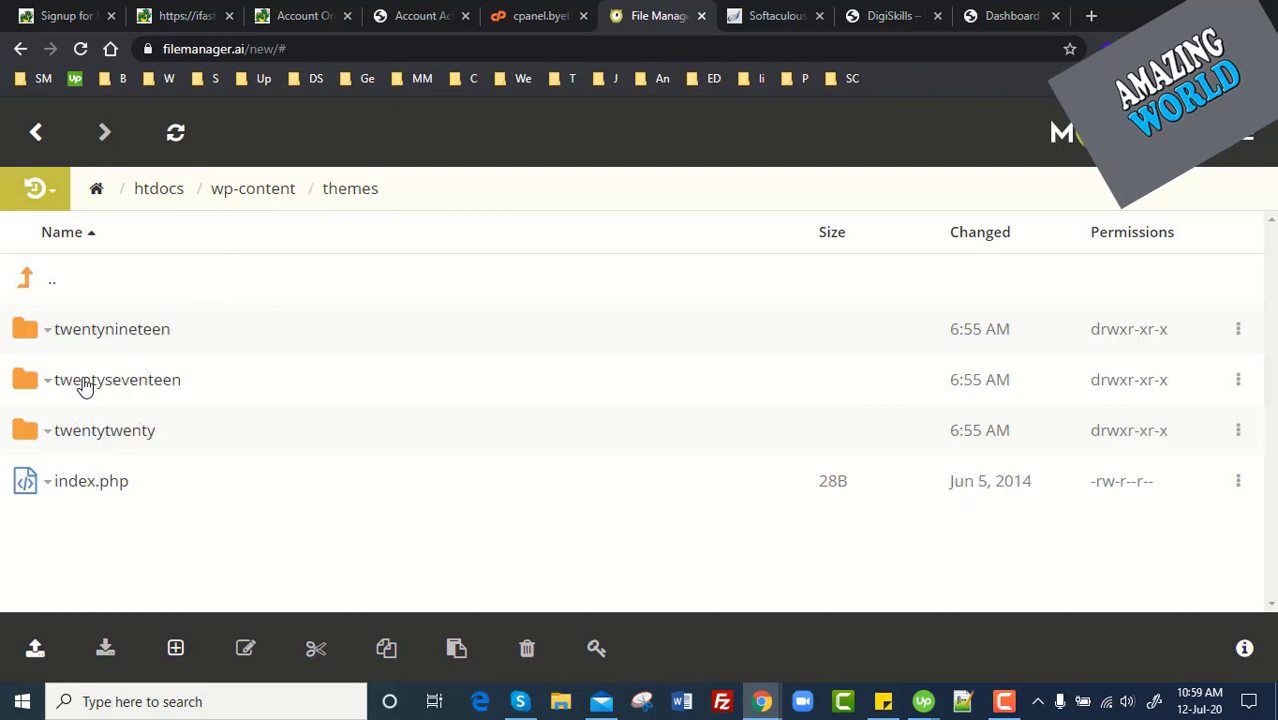
pyautogui.rightClick(133, 340)
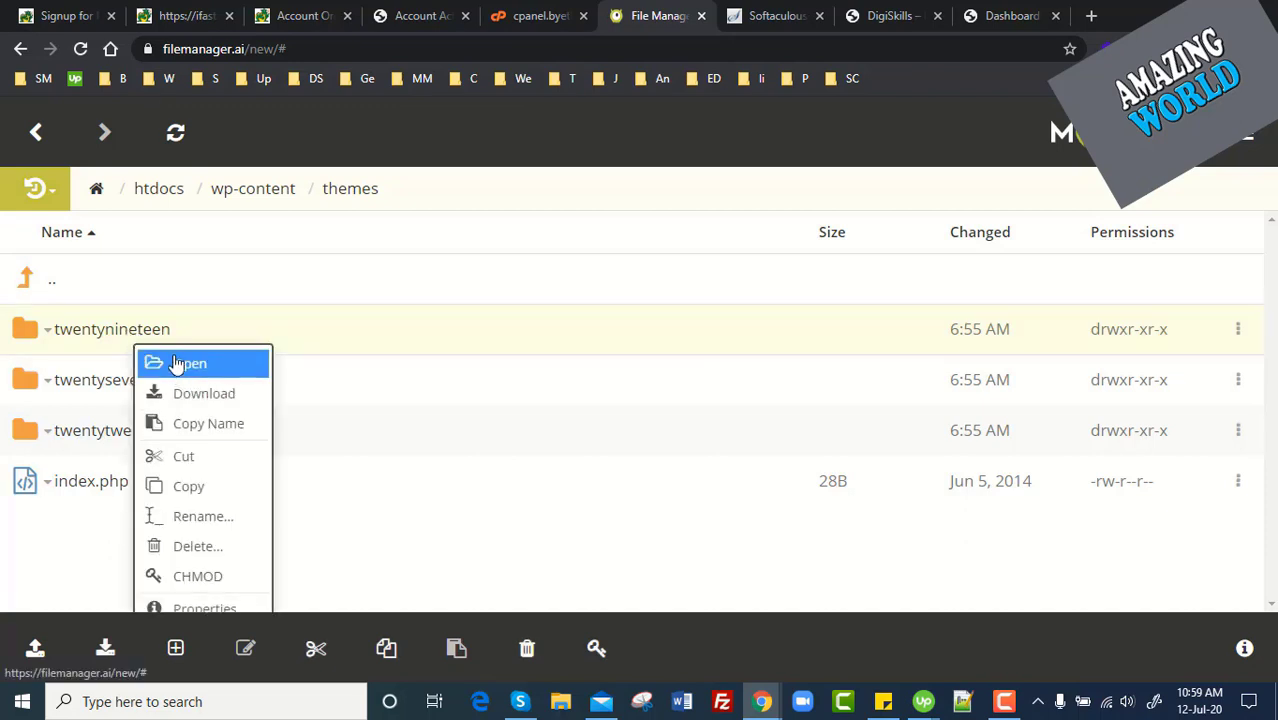
pyautogui.click(279, 279)
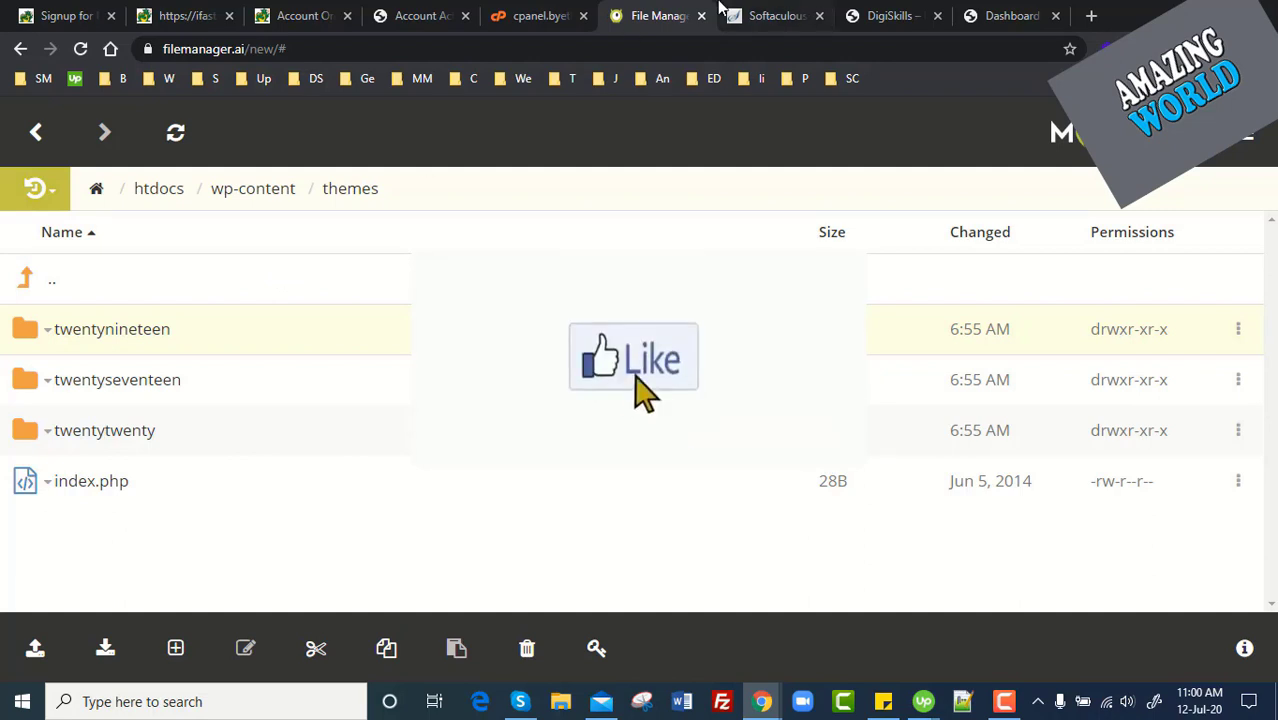
# - Switch back to the WordPress admin dashboard
pyautogui.click(988, 17)
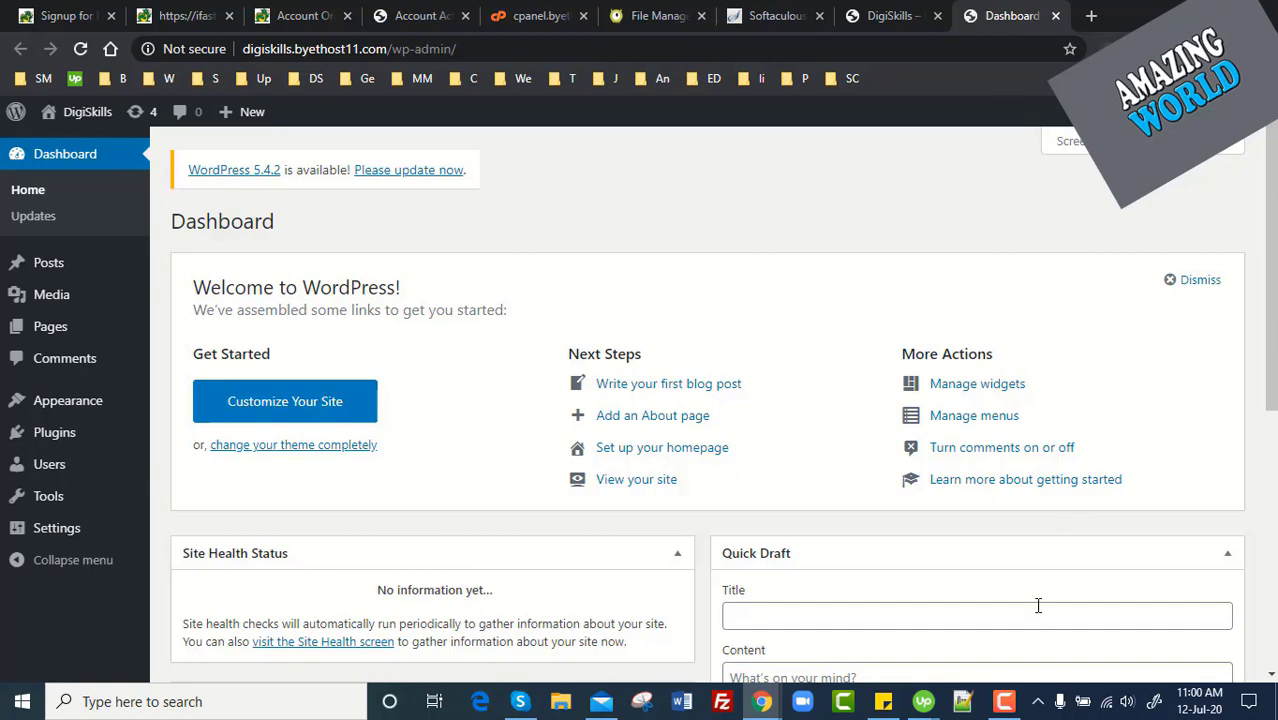
pyautogui.click(1003, 701)
pyautogui.click(1232, 615)
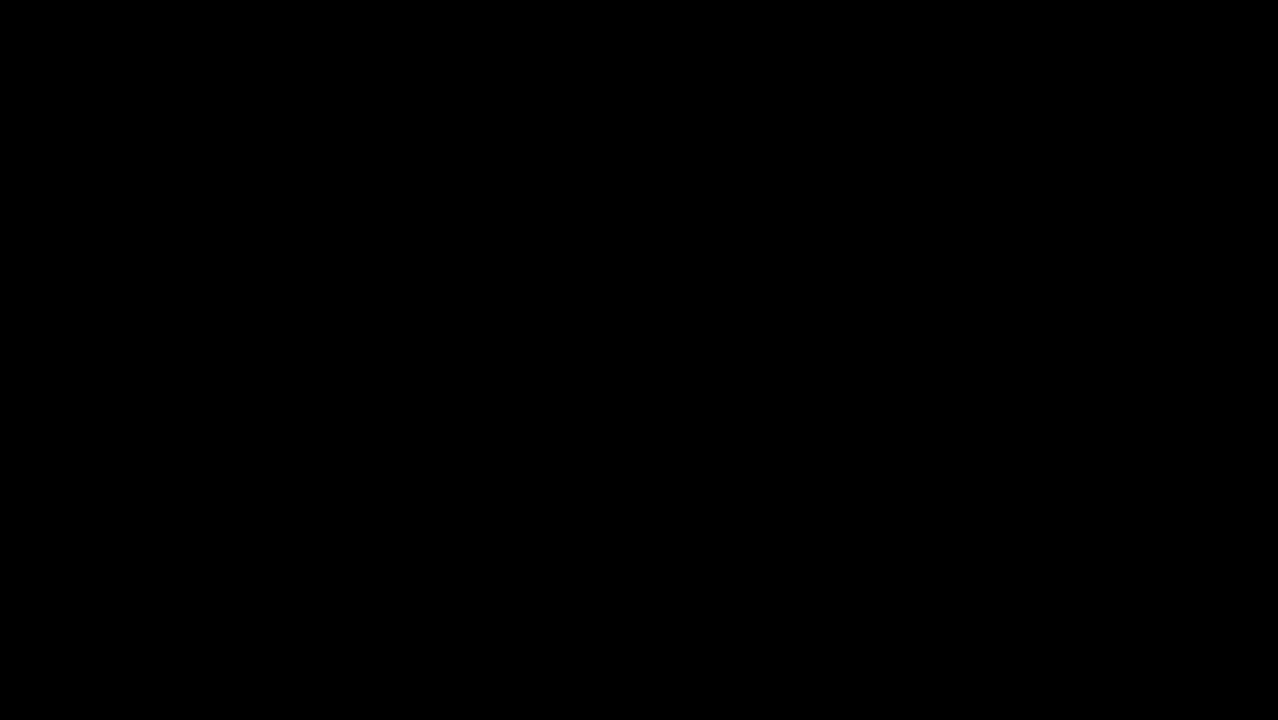